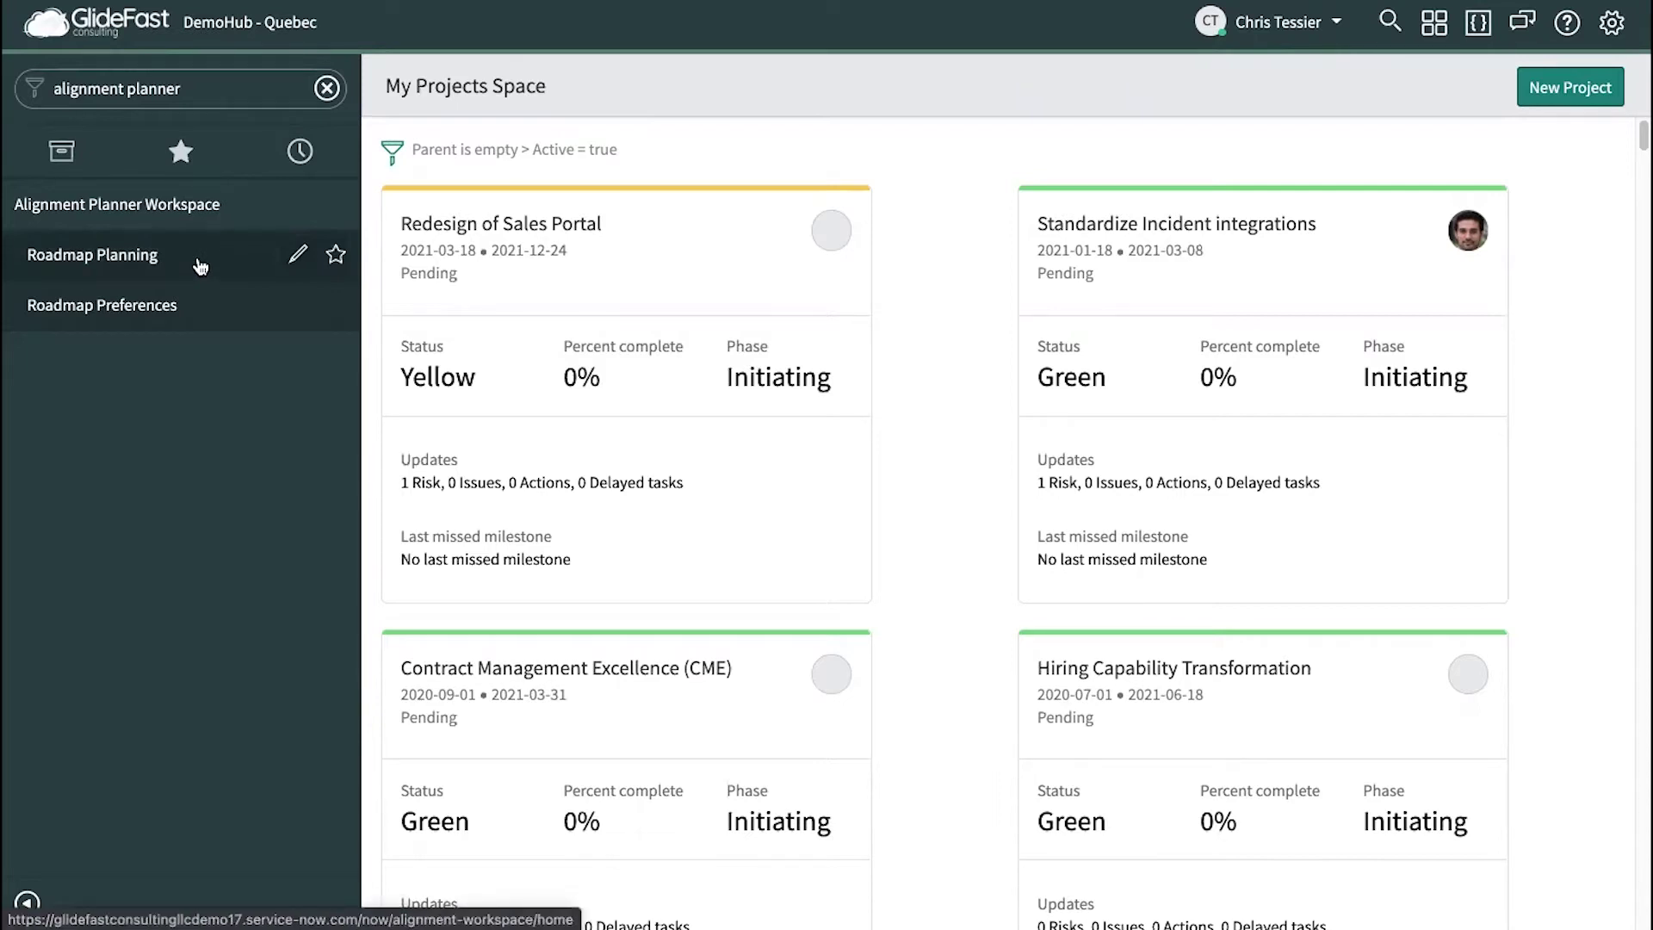
Open Roadmap Planning from the Alignment Planner Workspace navigator to list owned roadmaps
left_click(93, 254)
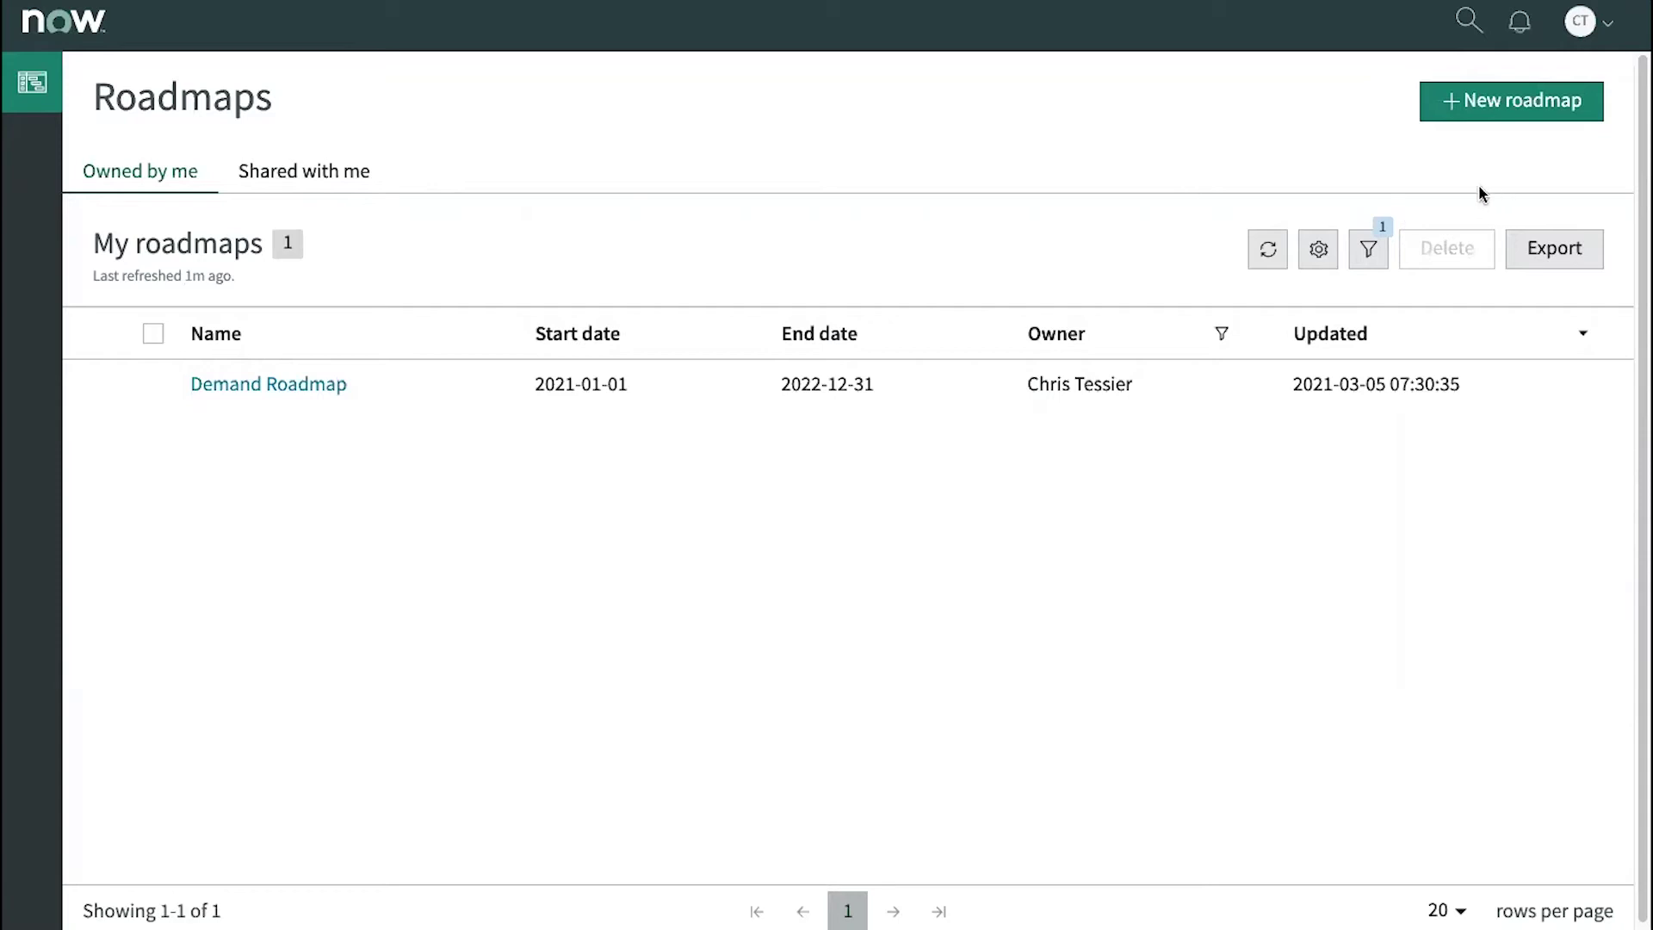
Open the Create new roadmap form with the + New roadmap button
left_click(1482, 114)
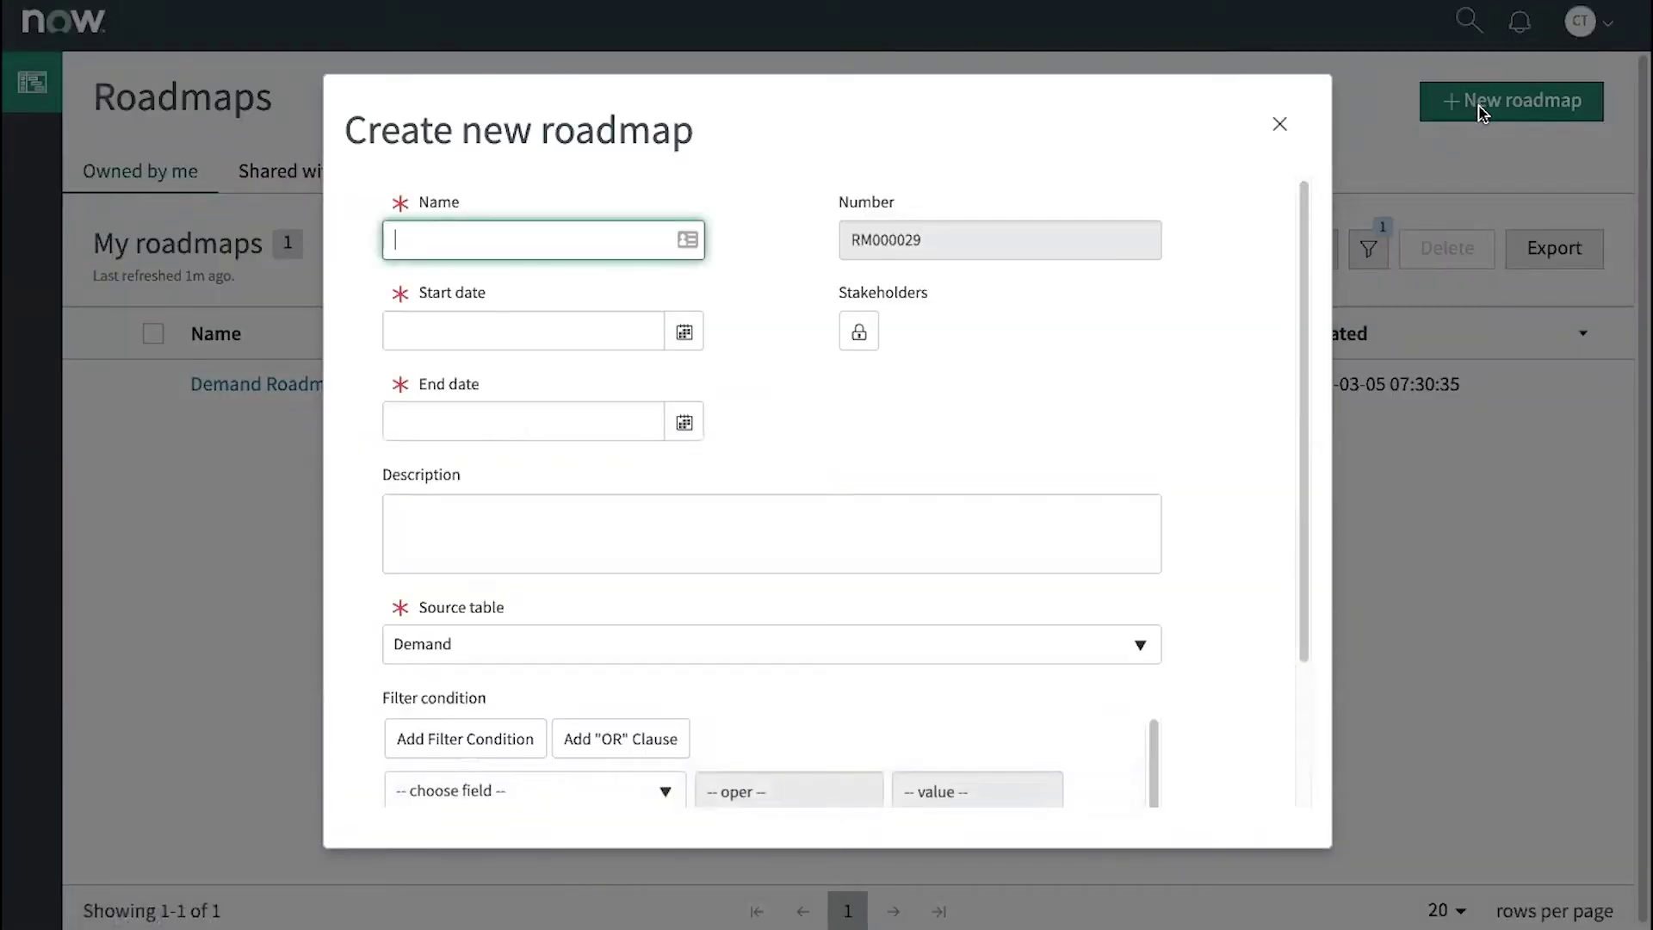
type("Po")
type("2021")
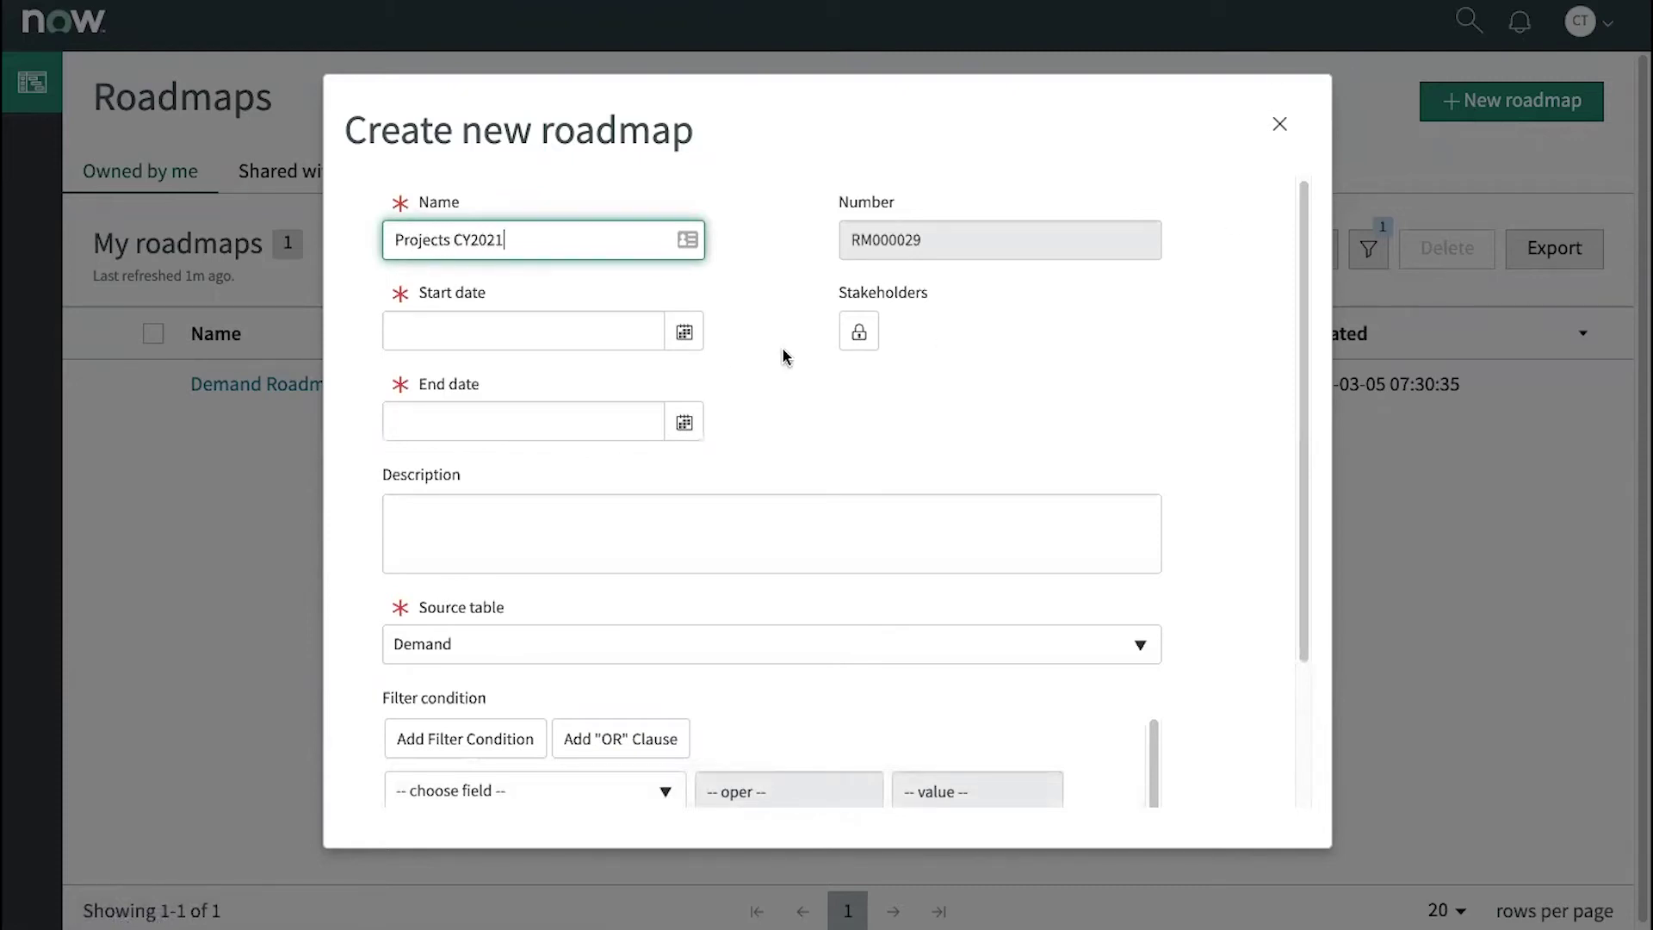
Set the roadmap's start date to 2021-01-01 and end date to 2021-12-31
left_click(686, 331)
left_click(453, 378)
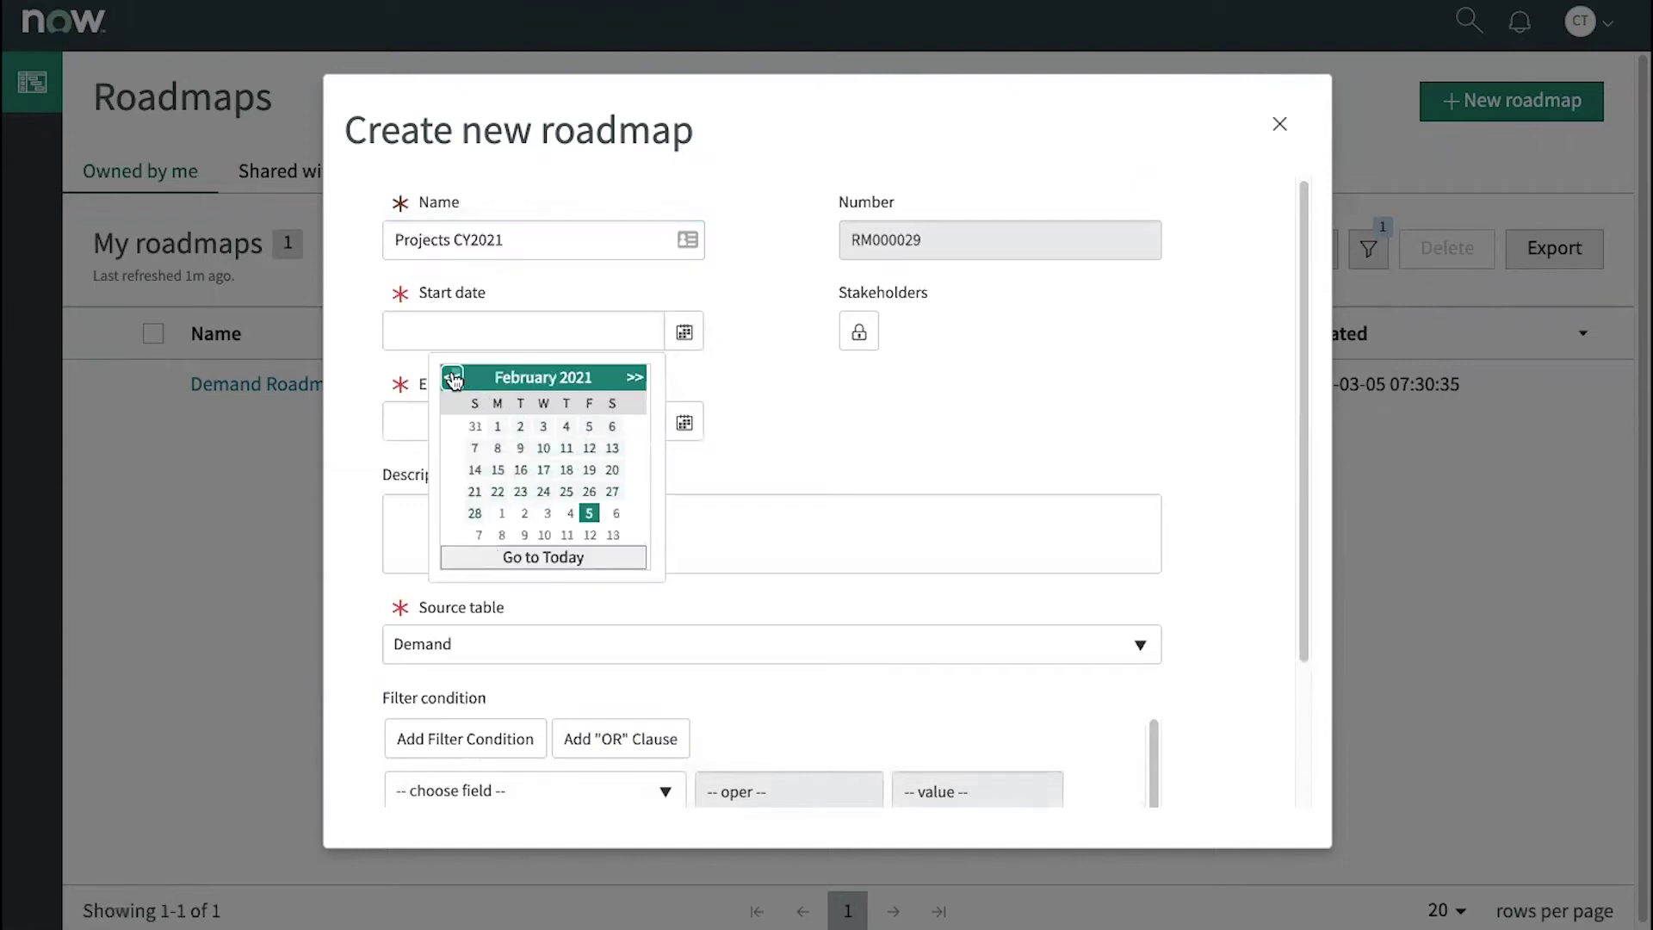
left_click(638, 380)
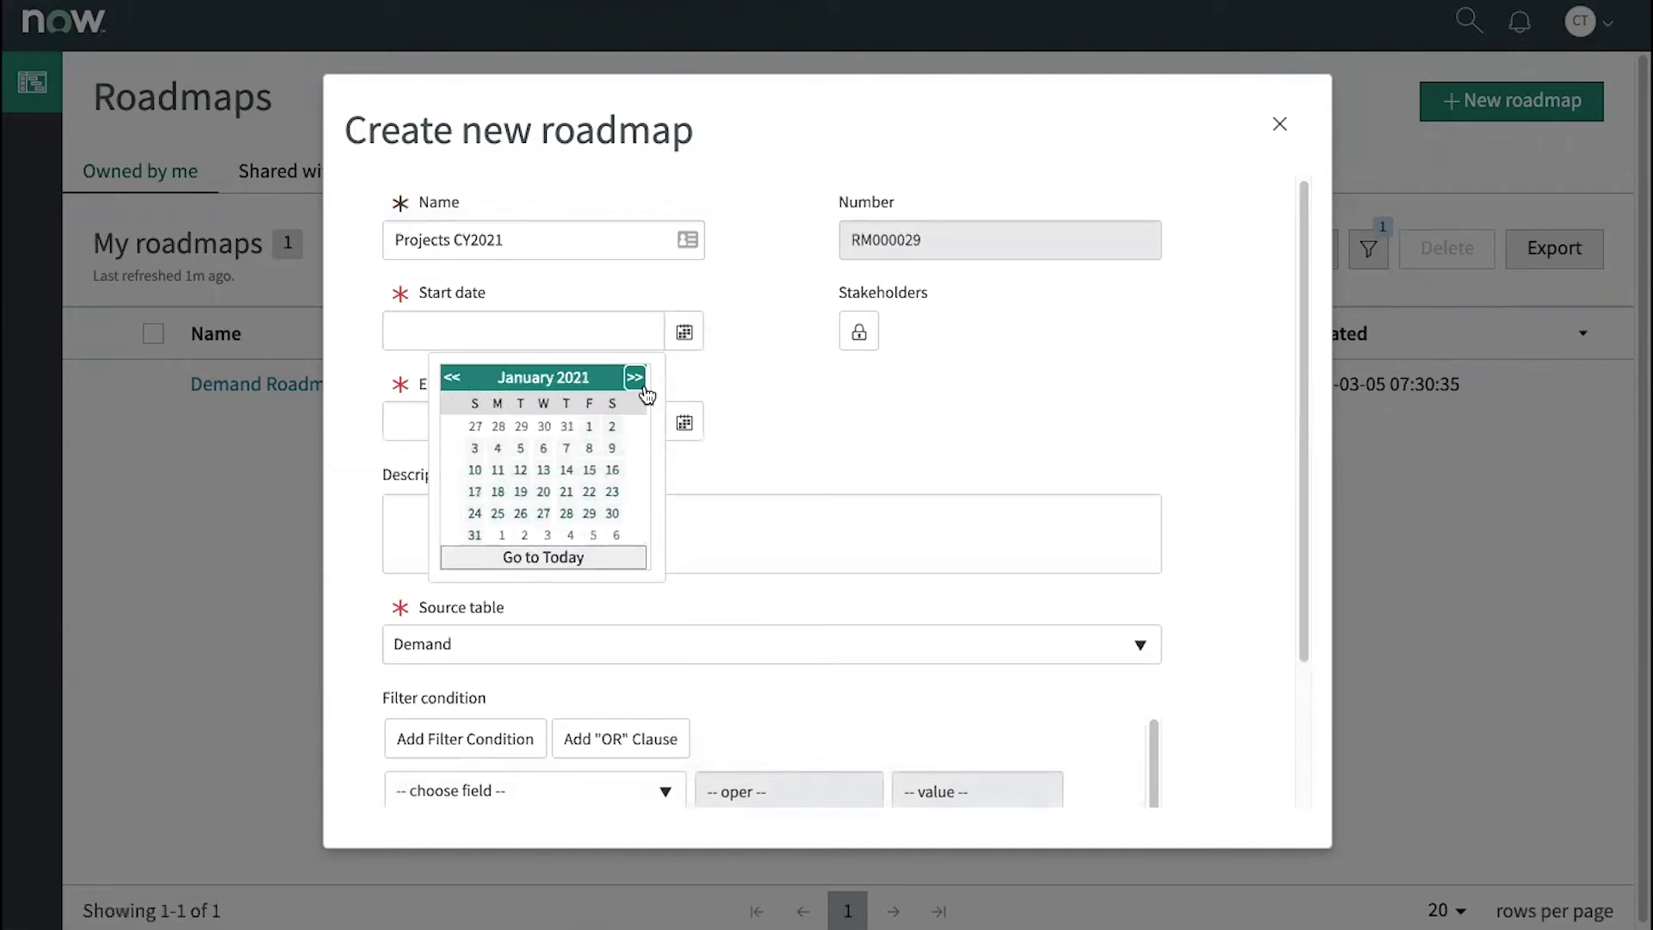
left_click(589, 426)
left_click(694, 435)
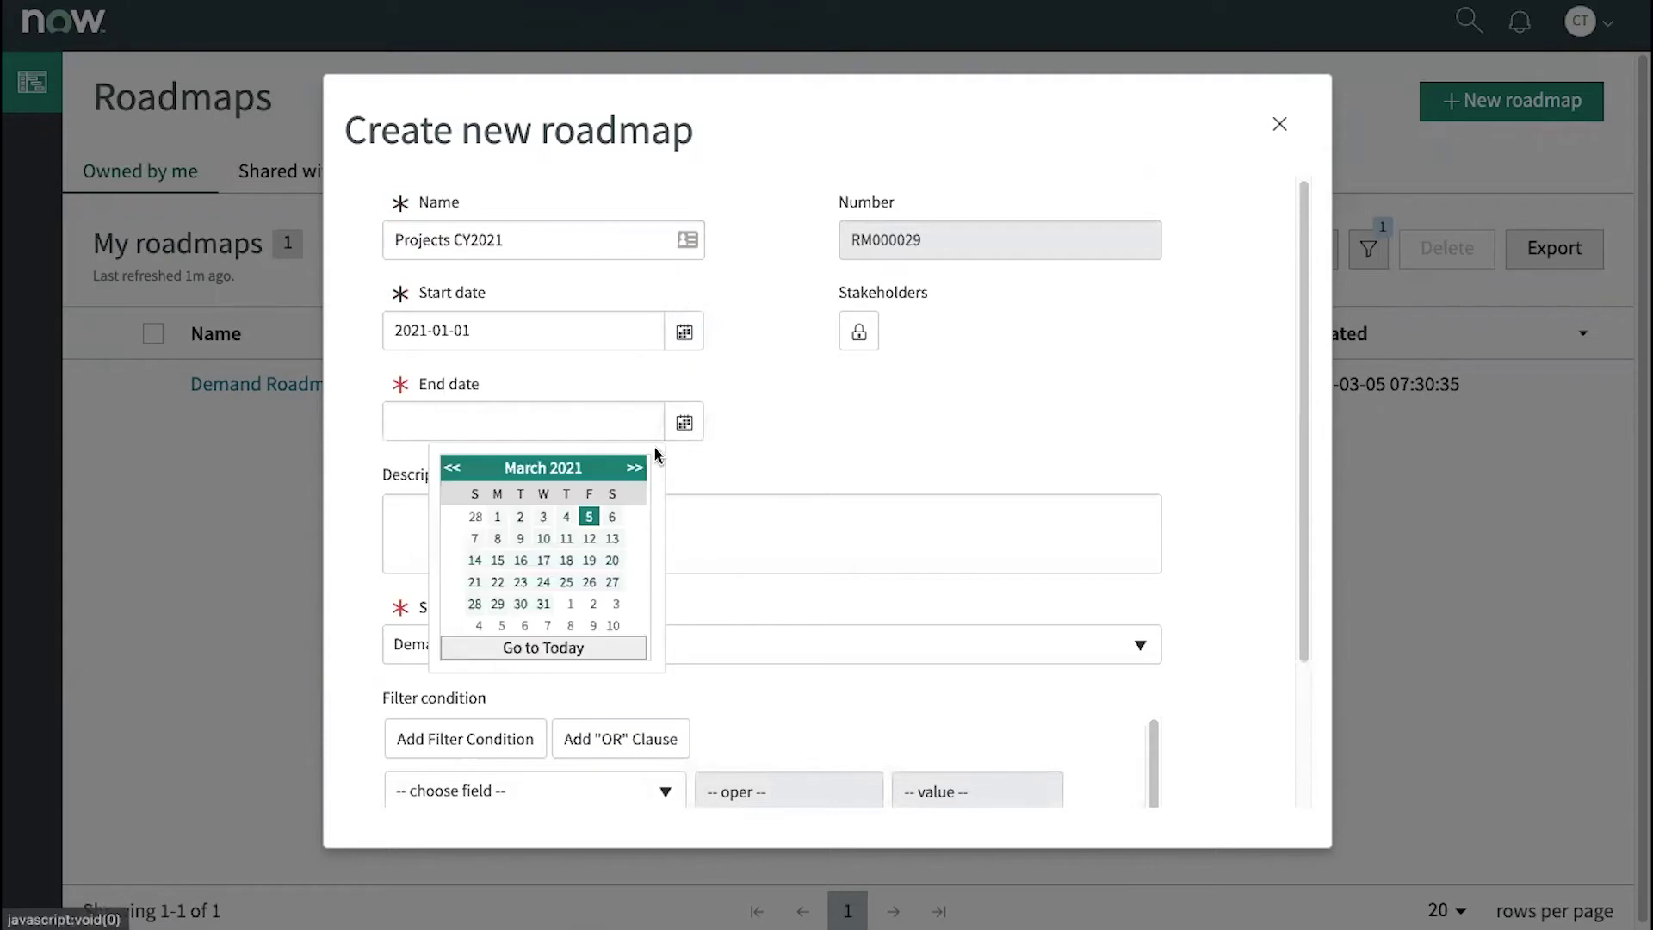
left_click(636, 467)
left_click(636, 468)
left_click(636, 468)
left_click(636, 467)
left_click(636, 468)
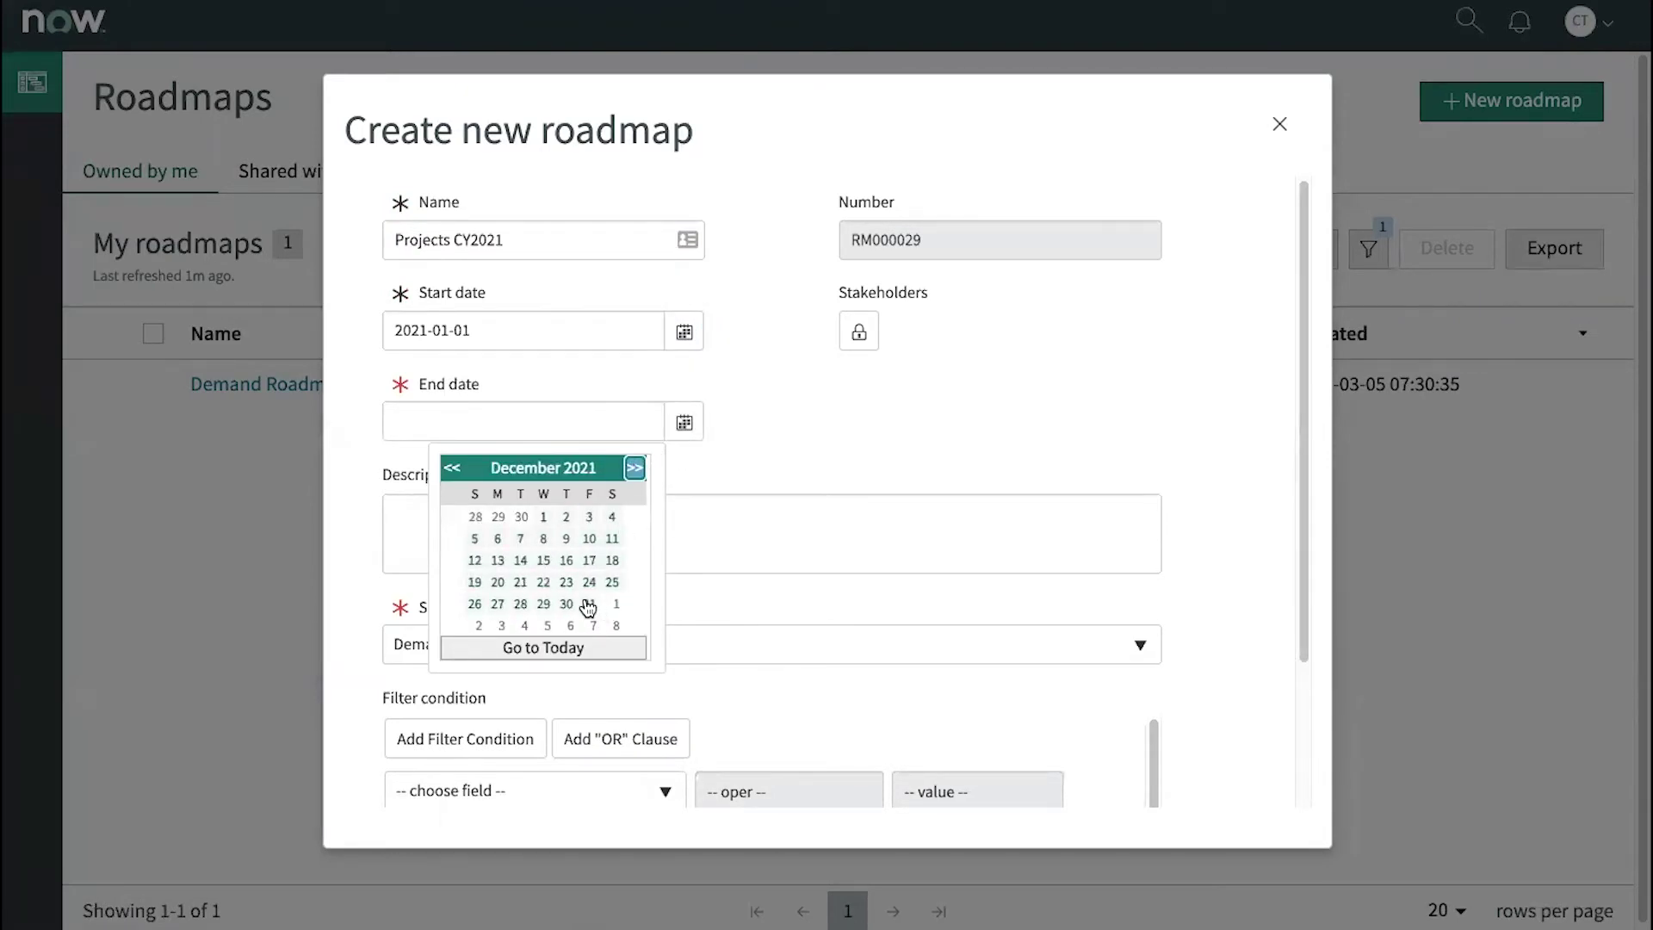
left_click(588, 605)
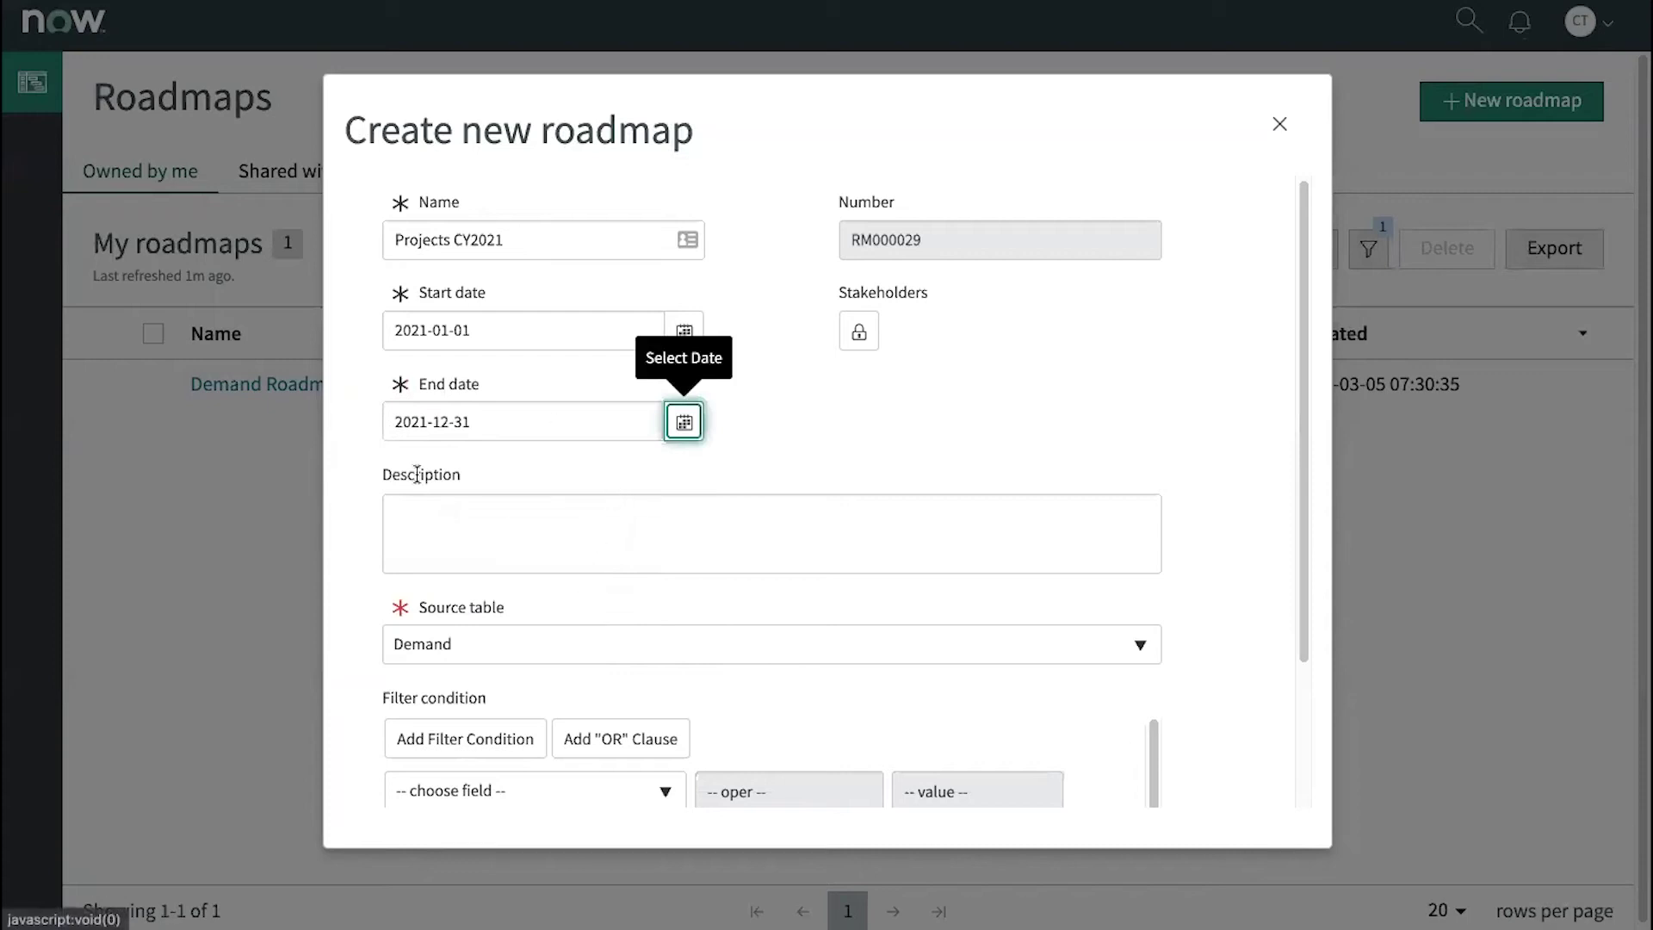
scroll(798, 319, "down", 2)
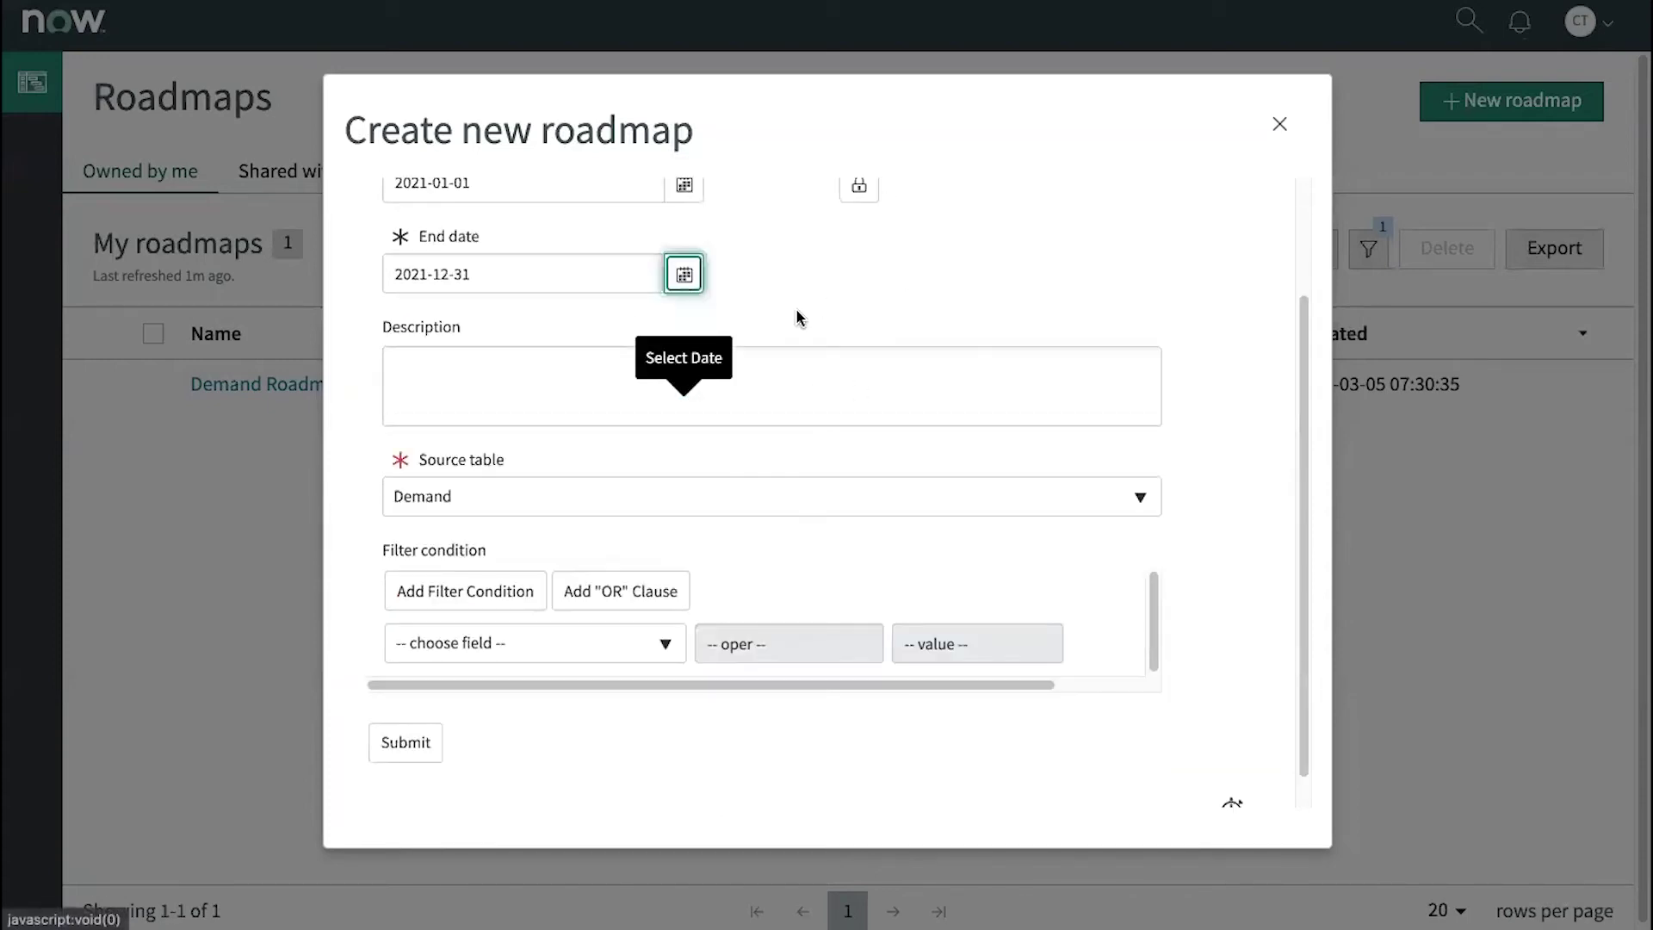
left_click(470, 502)
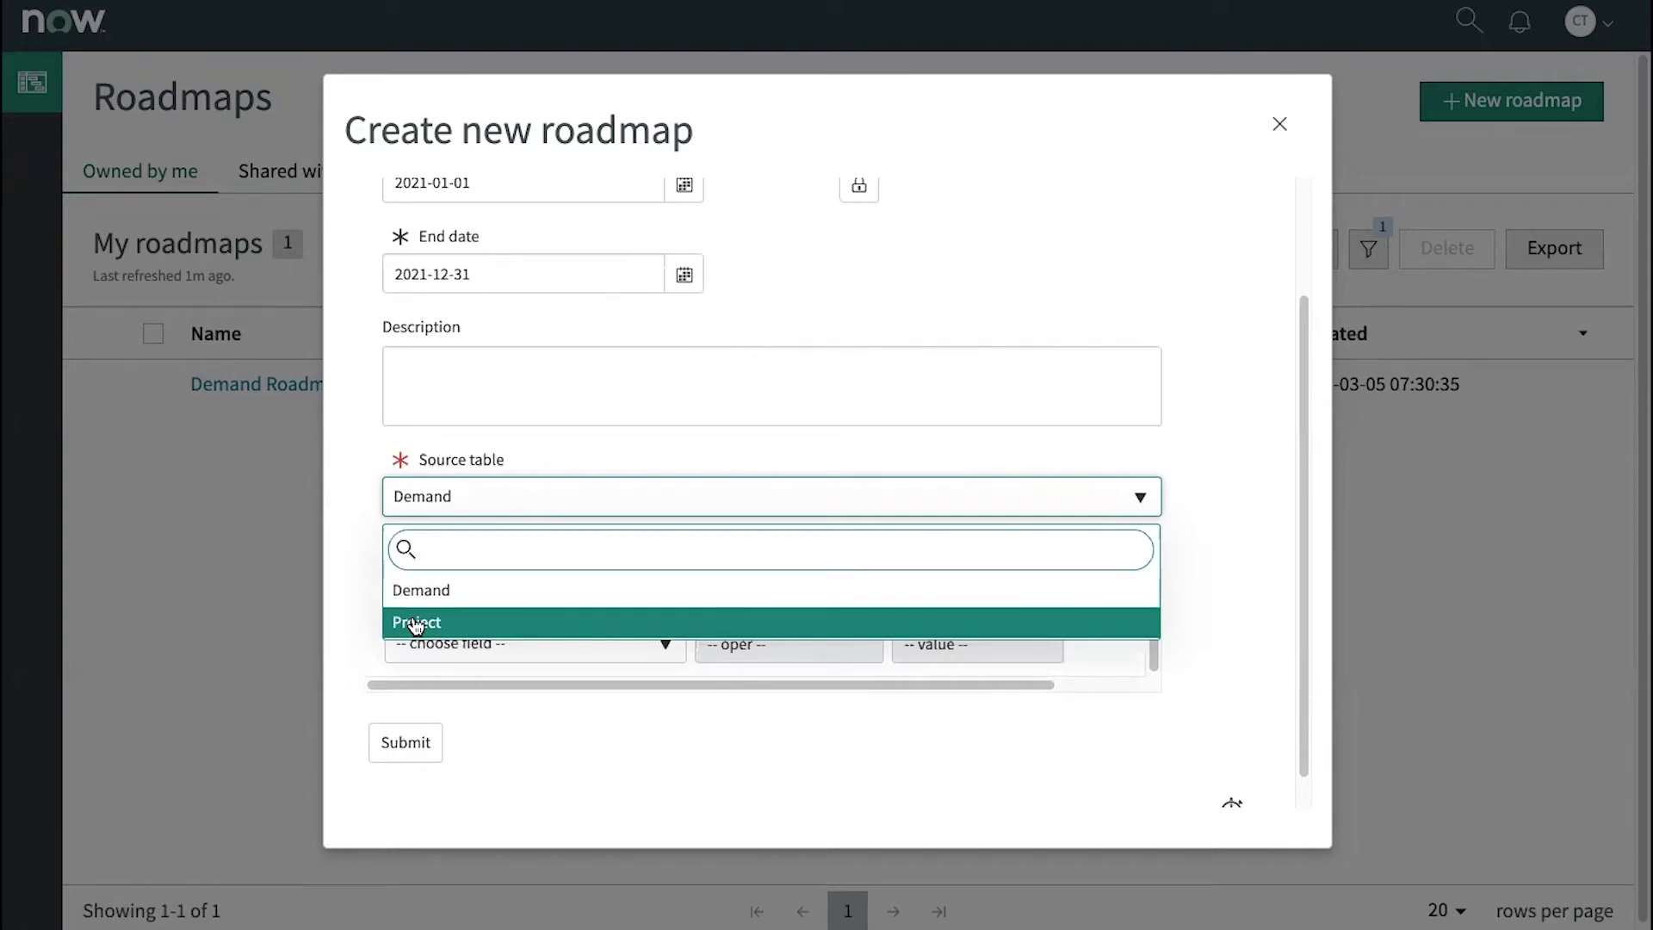
Choose Project as the source table and add a Planned start date filter
left_click(462, 624)
scroll(530, 568, "down", 1)
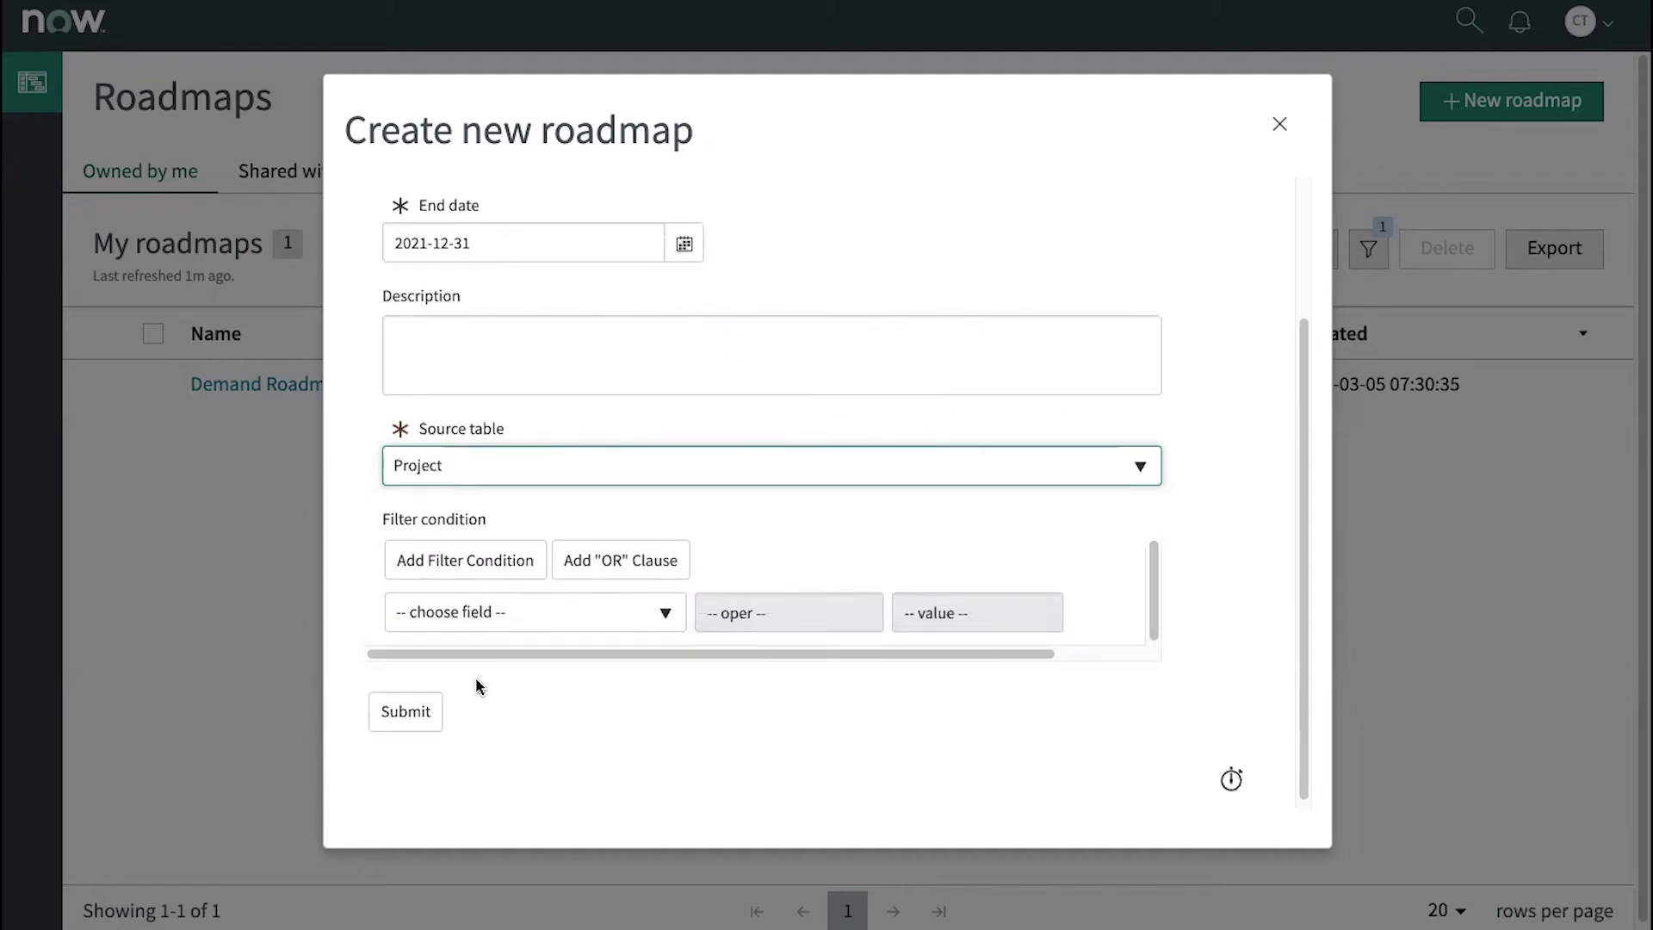
left_click(502, 614)
left_click(503, 614)
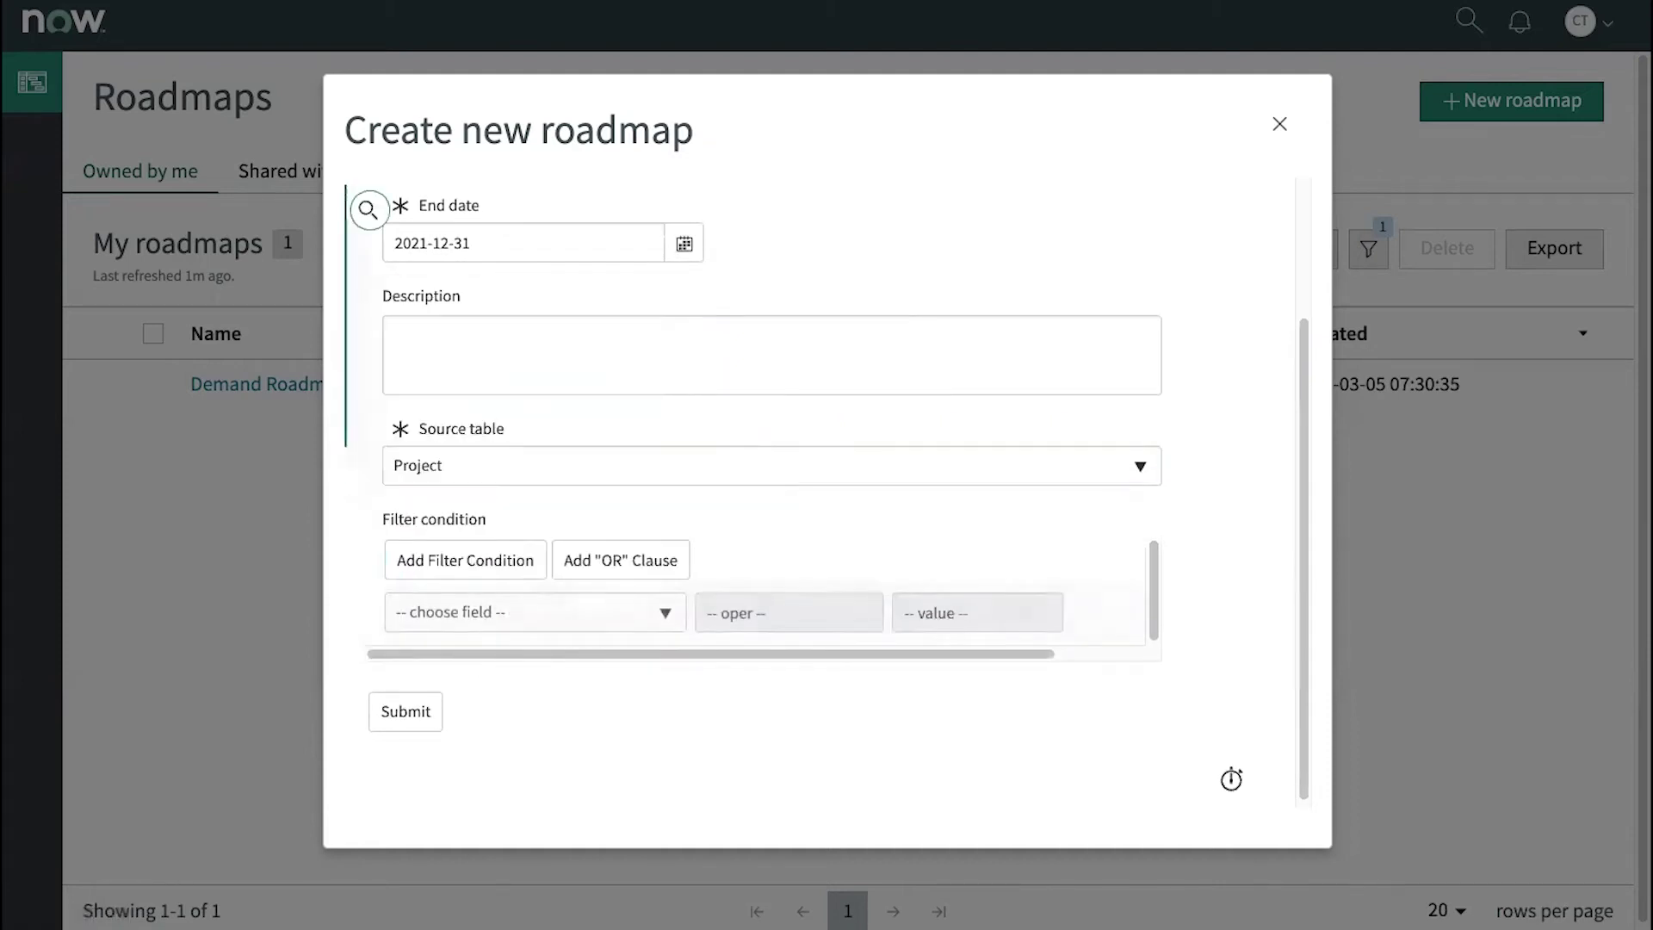
left_click(491, 617)
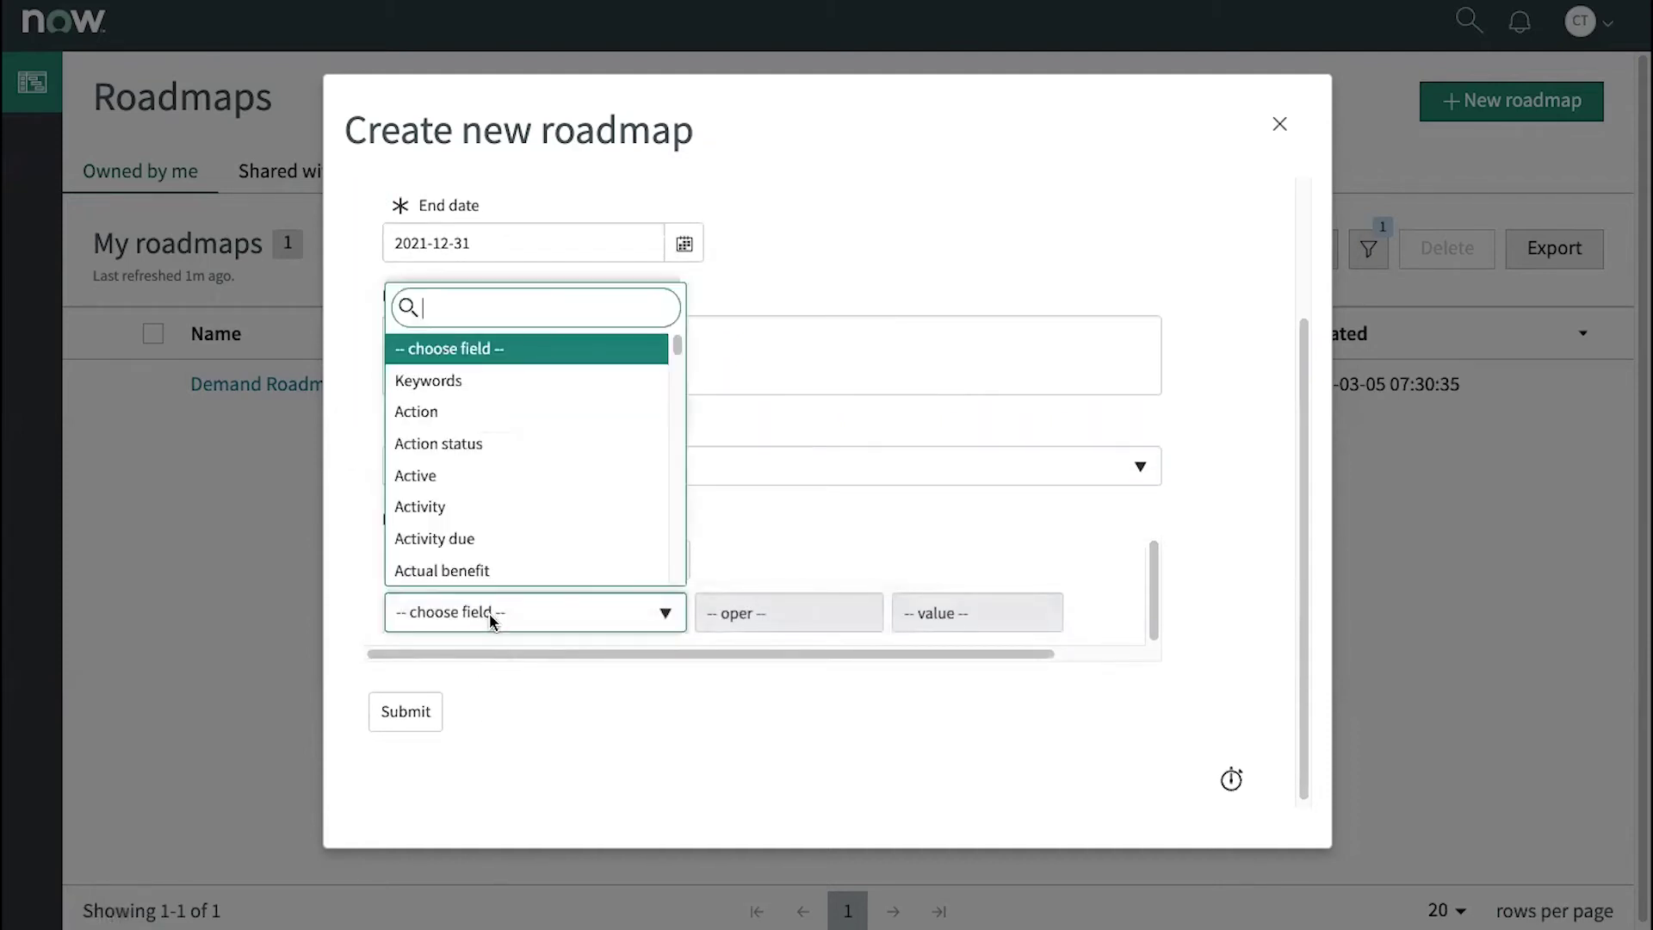
type("planne")
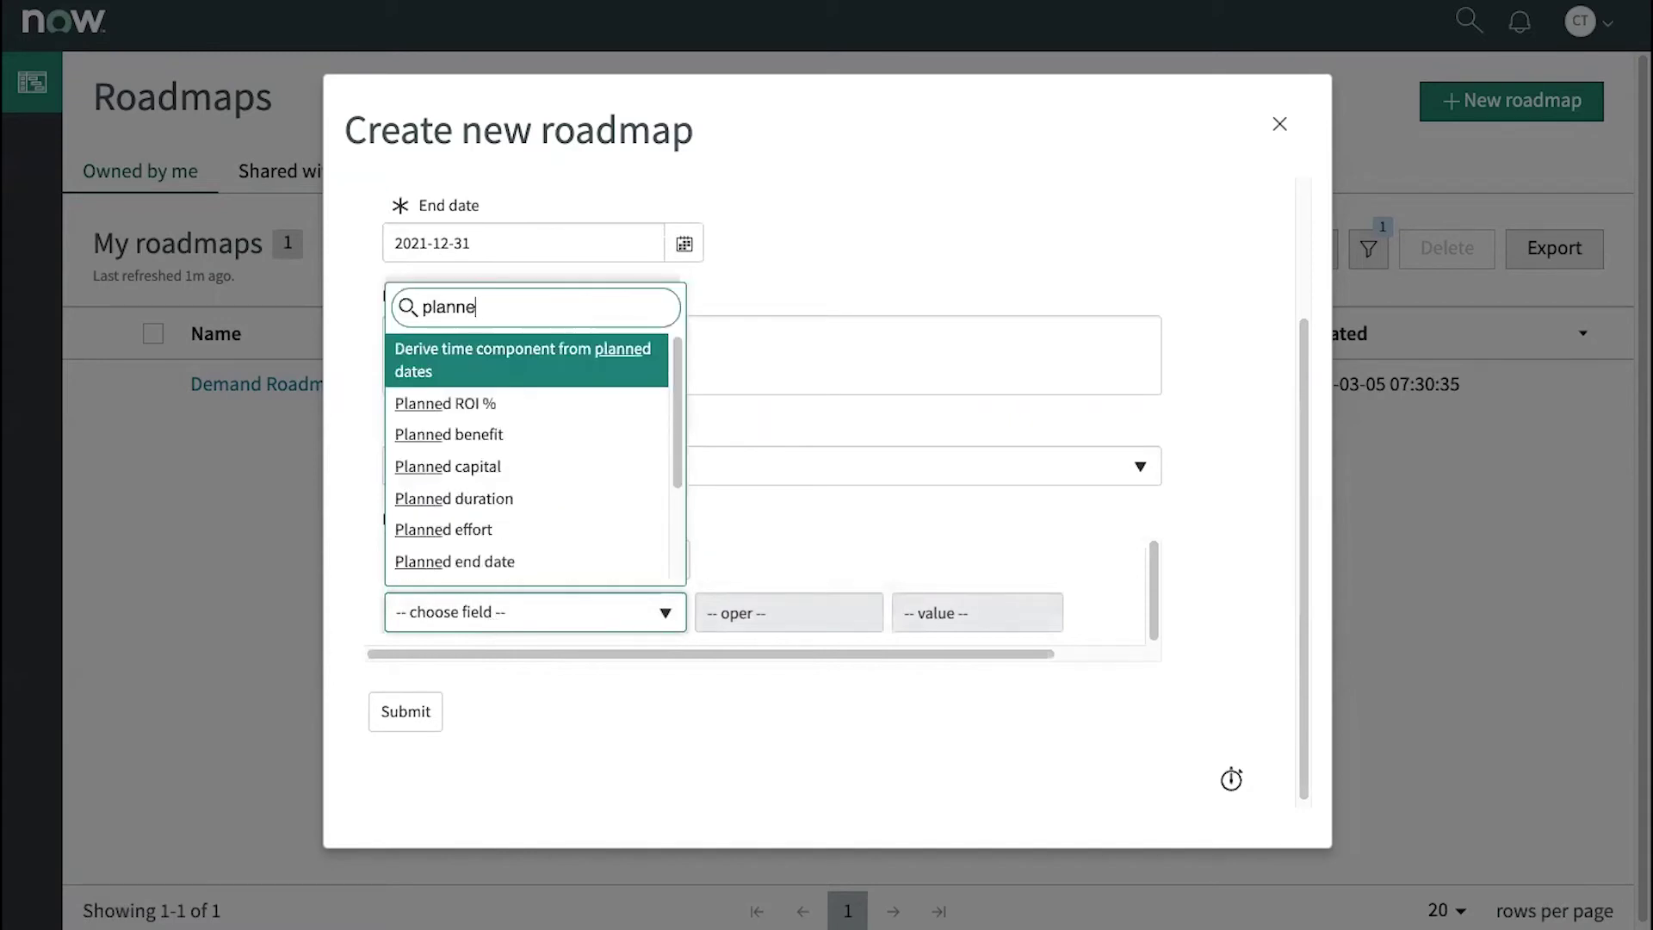
type("d st")
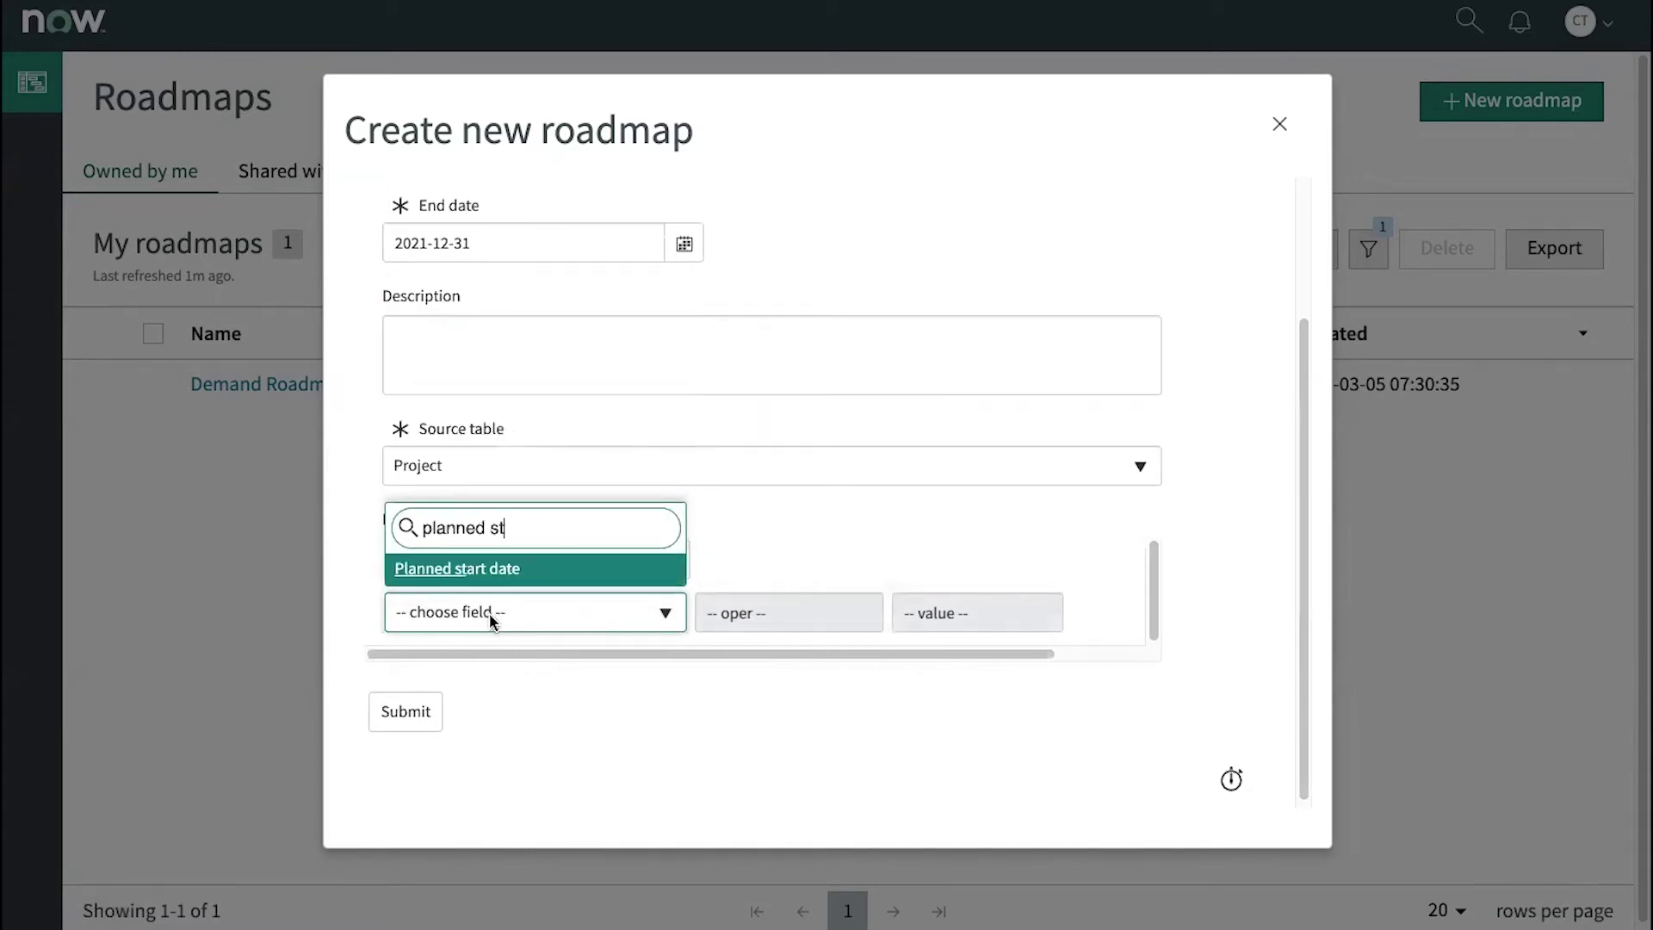
left_click(517, 572)
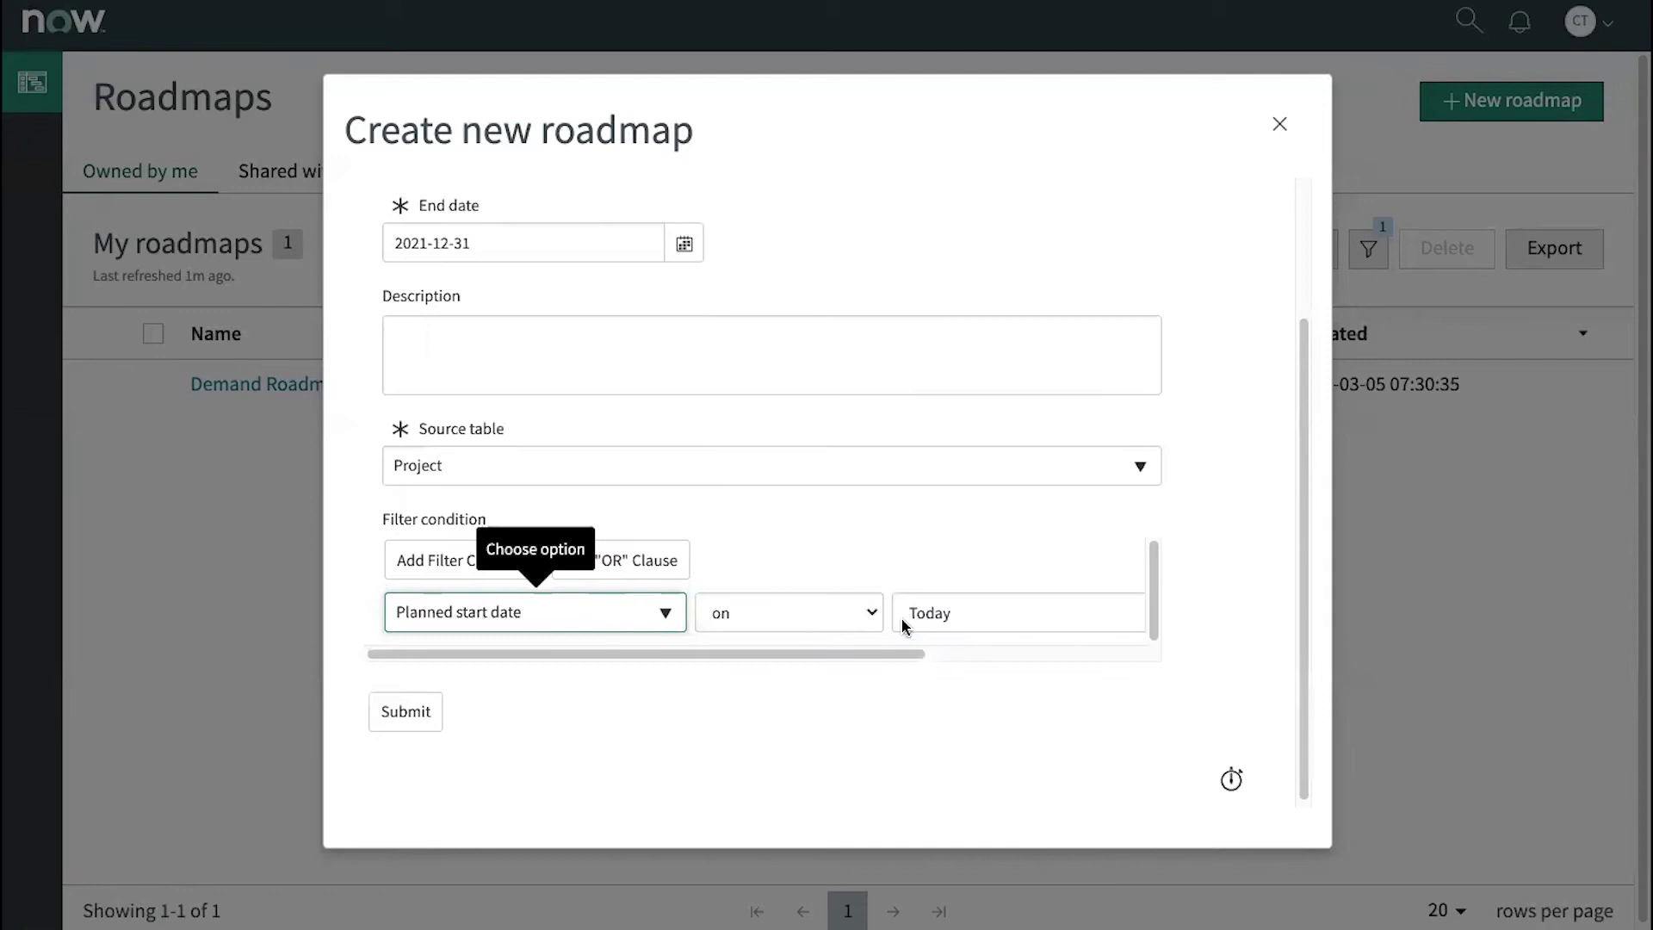
Limit the filter to This year and submit the Projects CY2021 roadmap
left_click(950, 613)
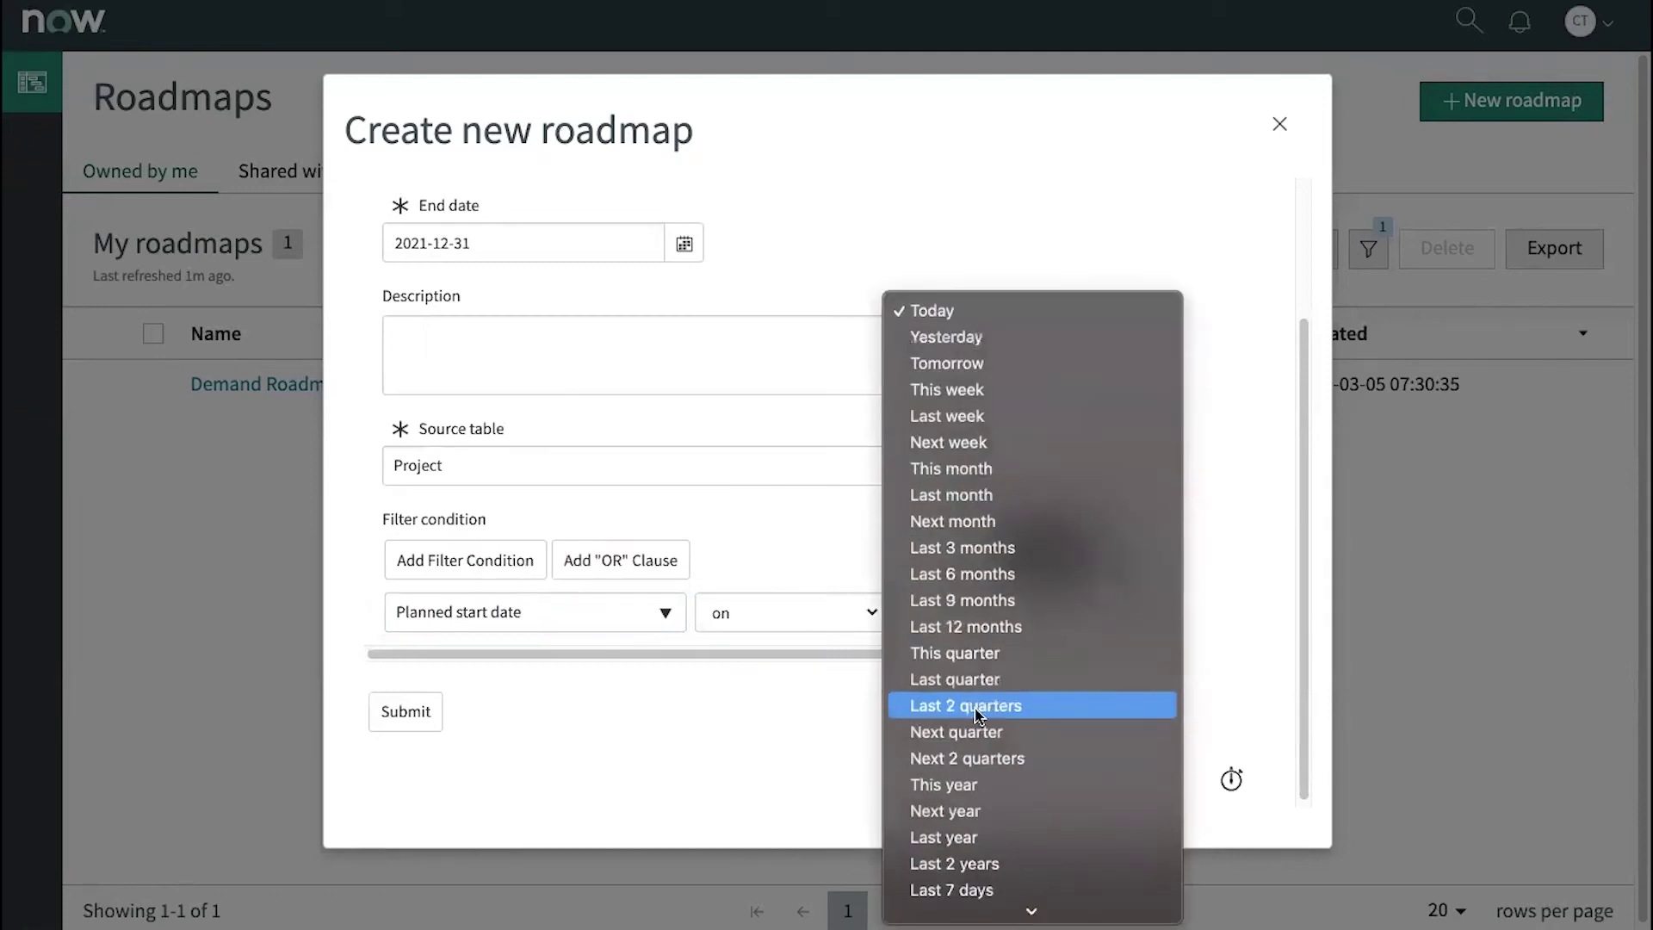
left_click(969, 785)
left_click(404, 711)
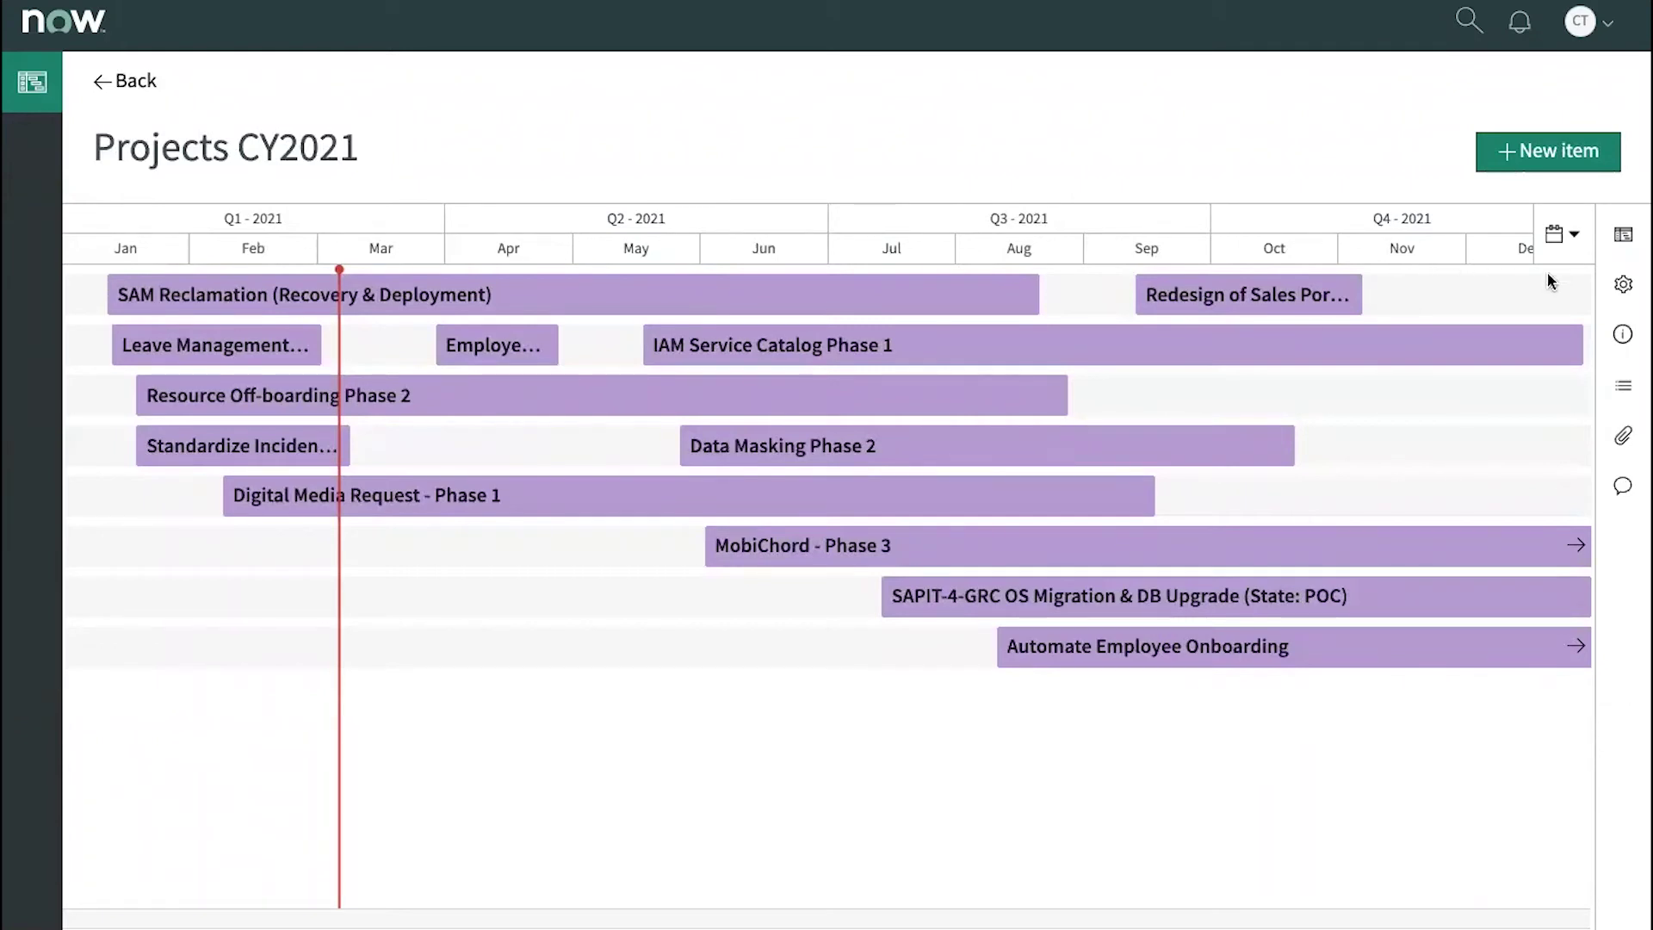
Open the roadmap's Personalize settings from the gear icon in the sidebar
left_click(1629, 292)
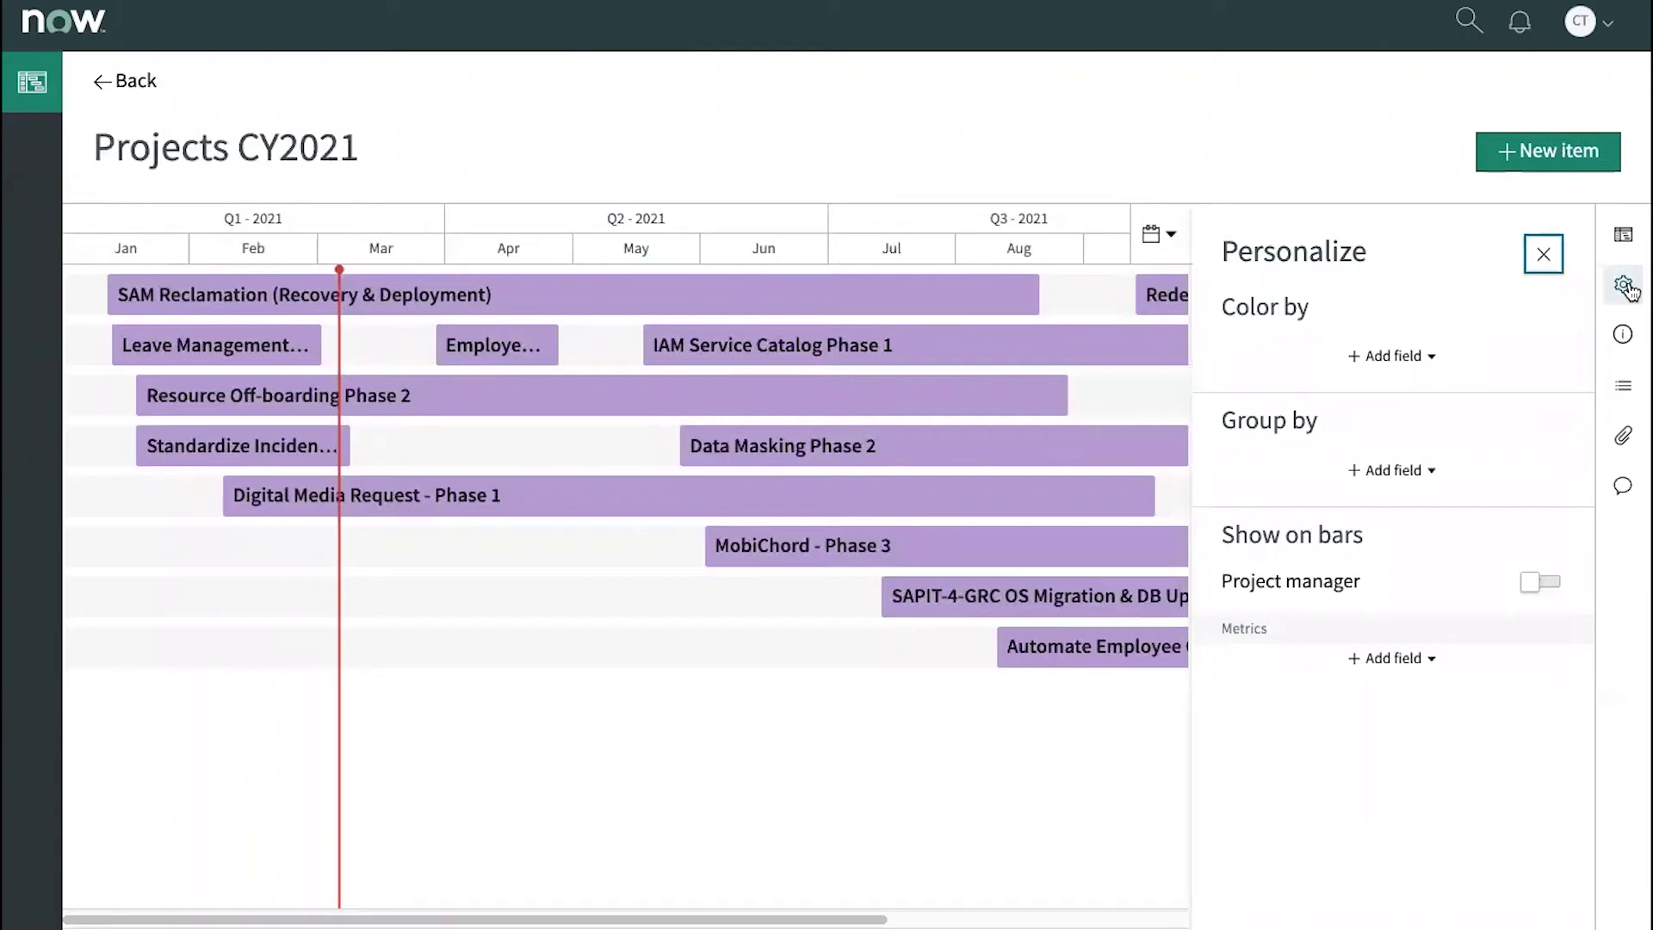
Color the roadmap bars by Strategies and group the rows by Portfolio
left_click(1406, 359)
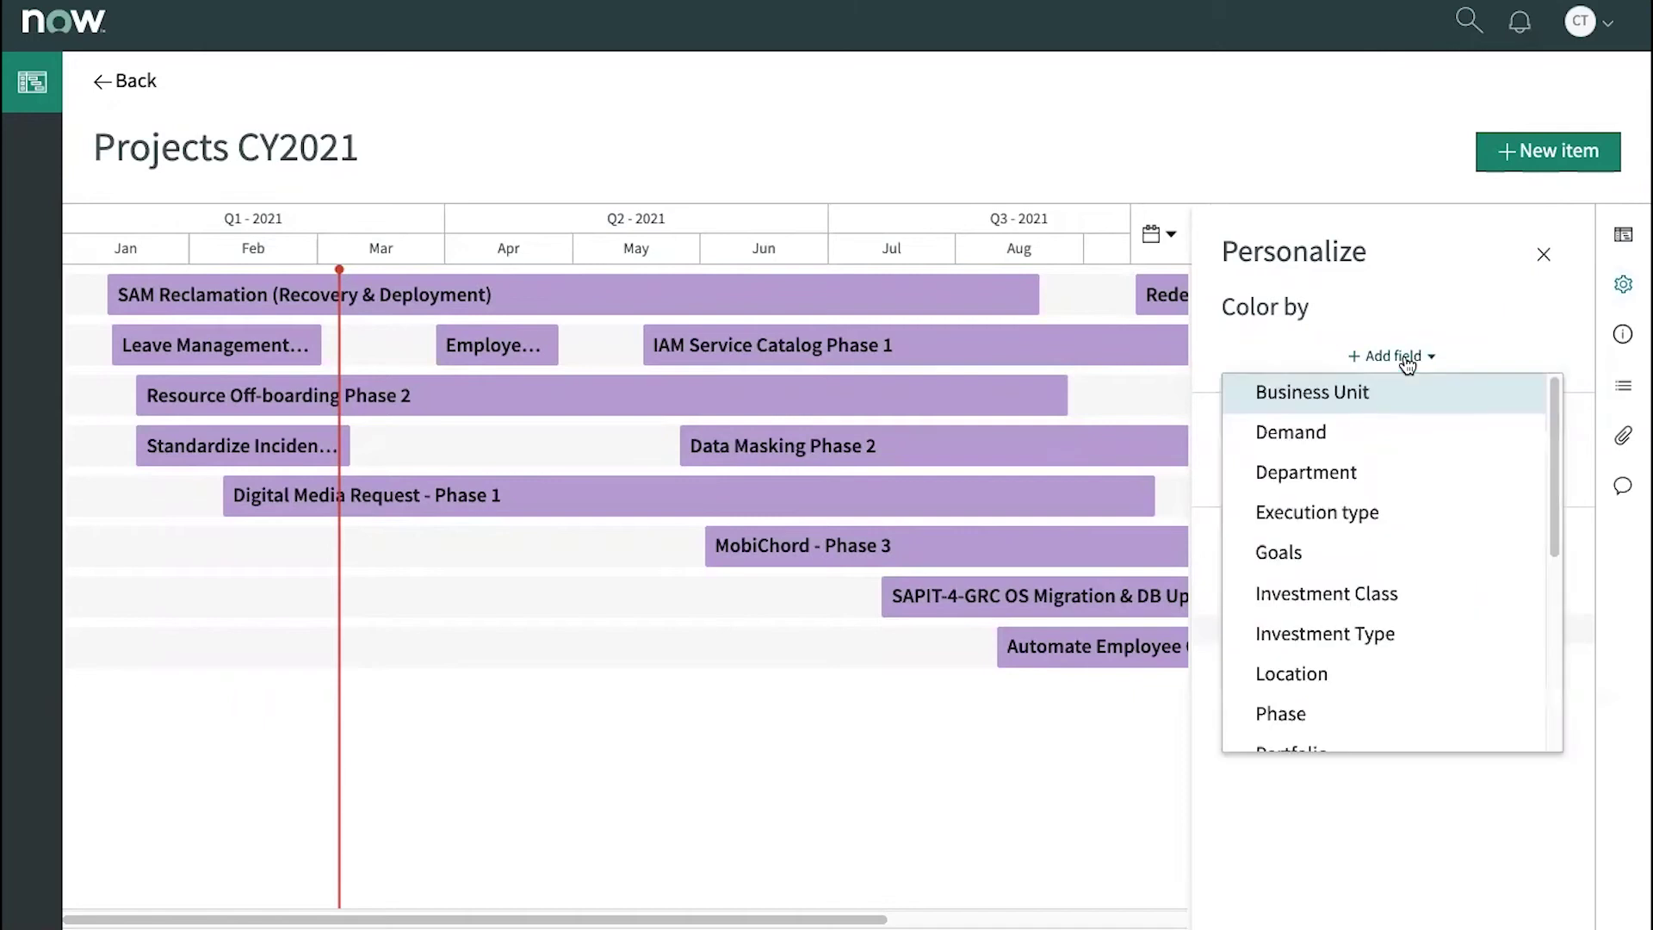
scroll(1280, 602, "down", 2)
scroll(1285, 602, "down", 3)
scroll(1292, 614, "down", 2)
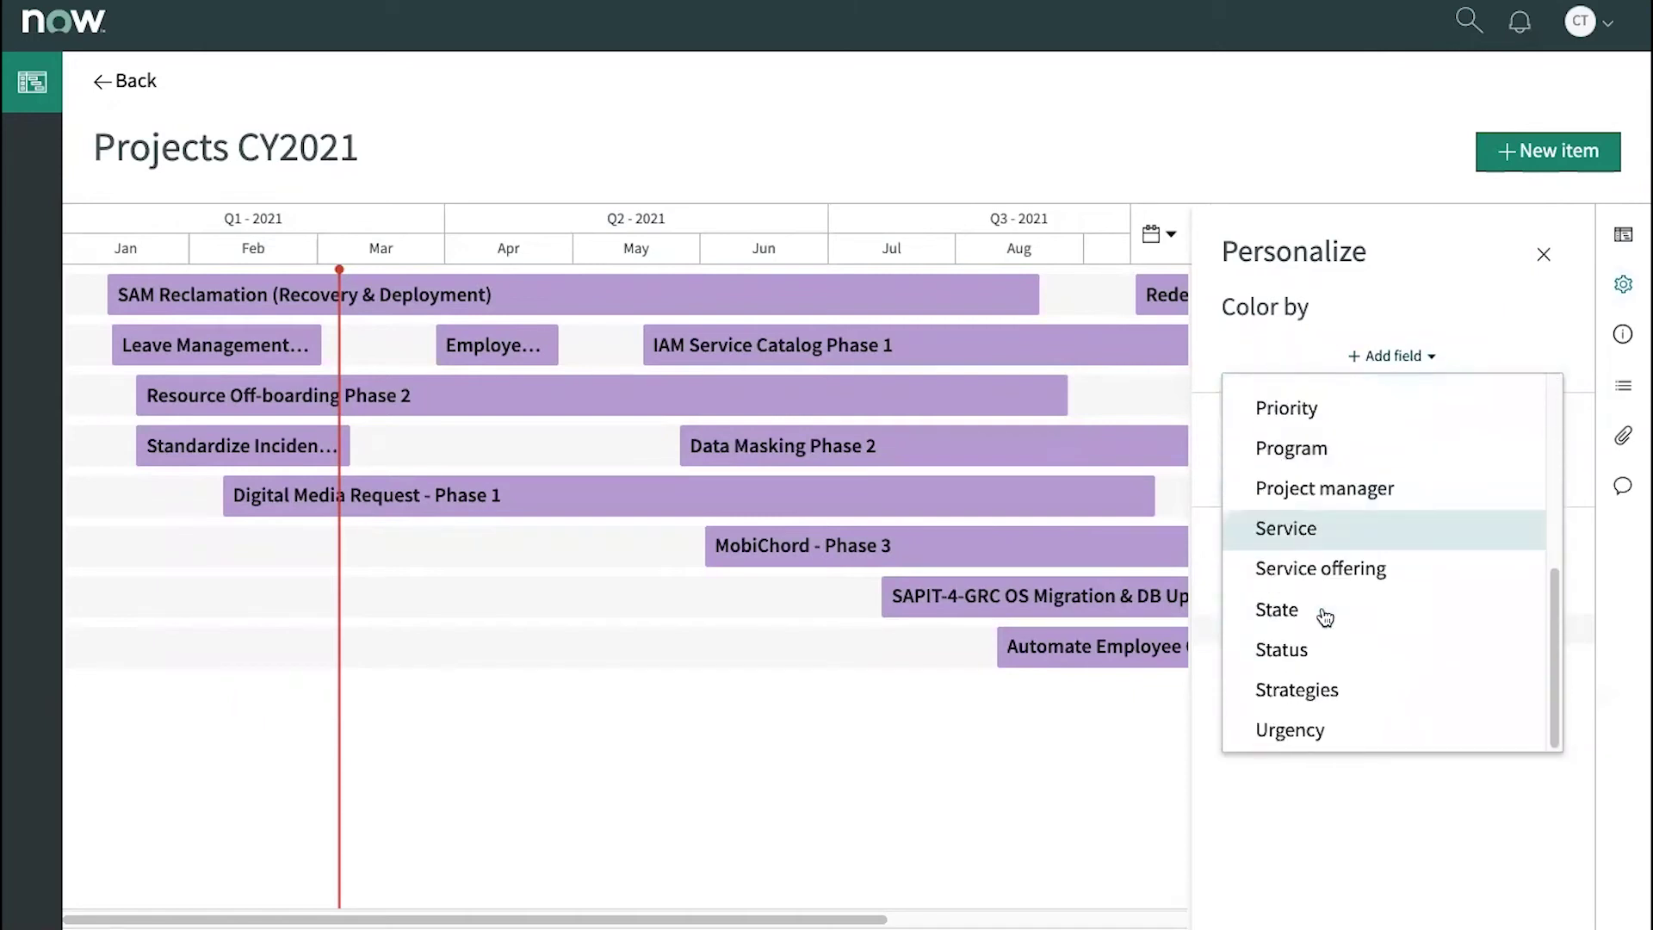
left_click(1336, 688)
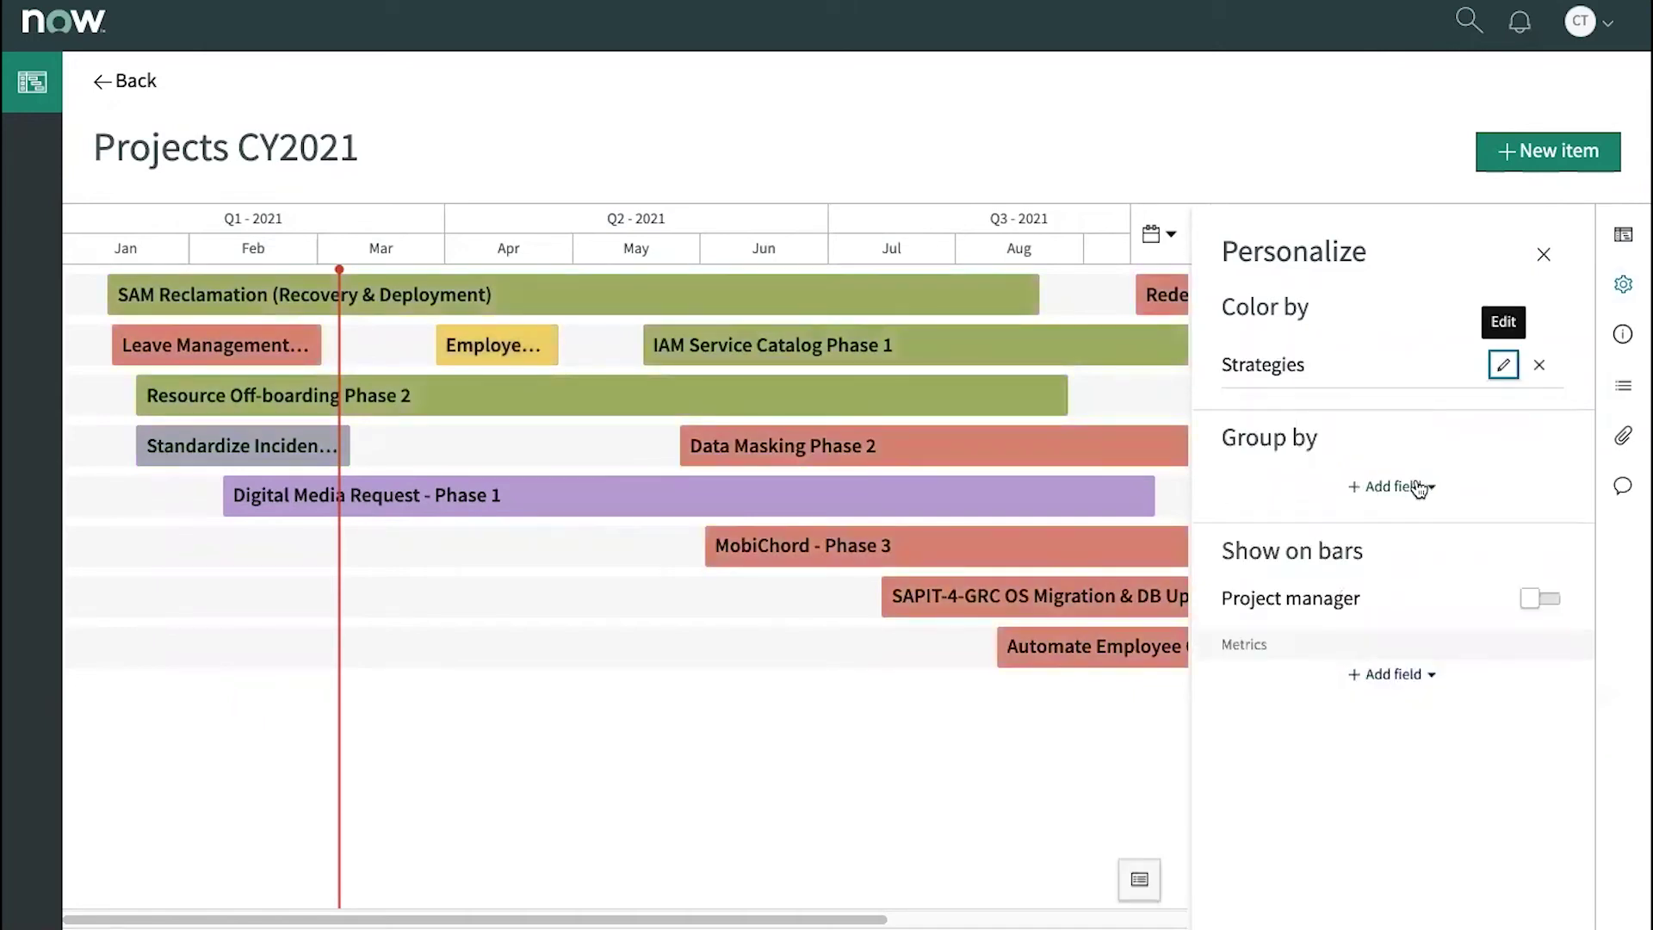
left_click(1414, 487)
scroll(1372, 582, "down", 3)
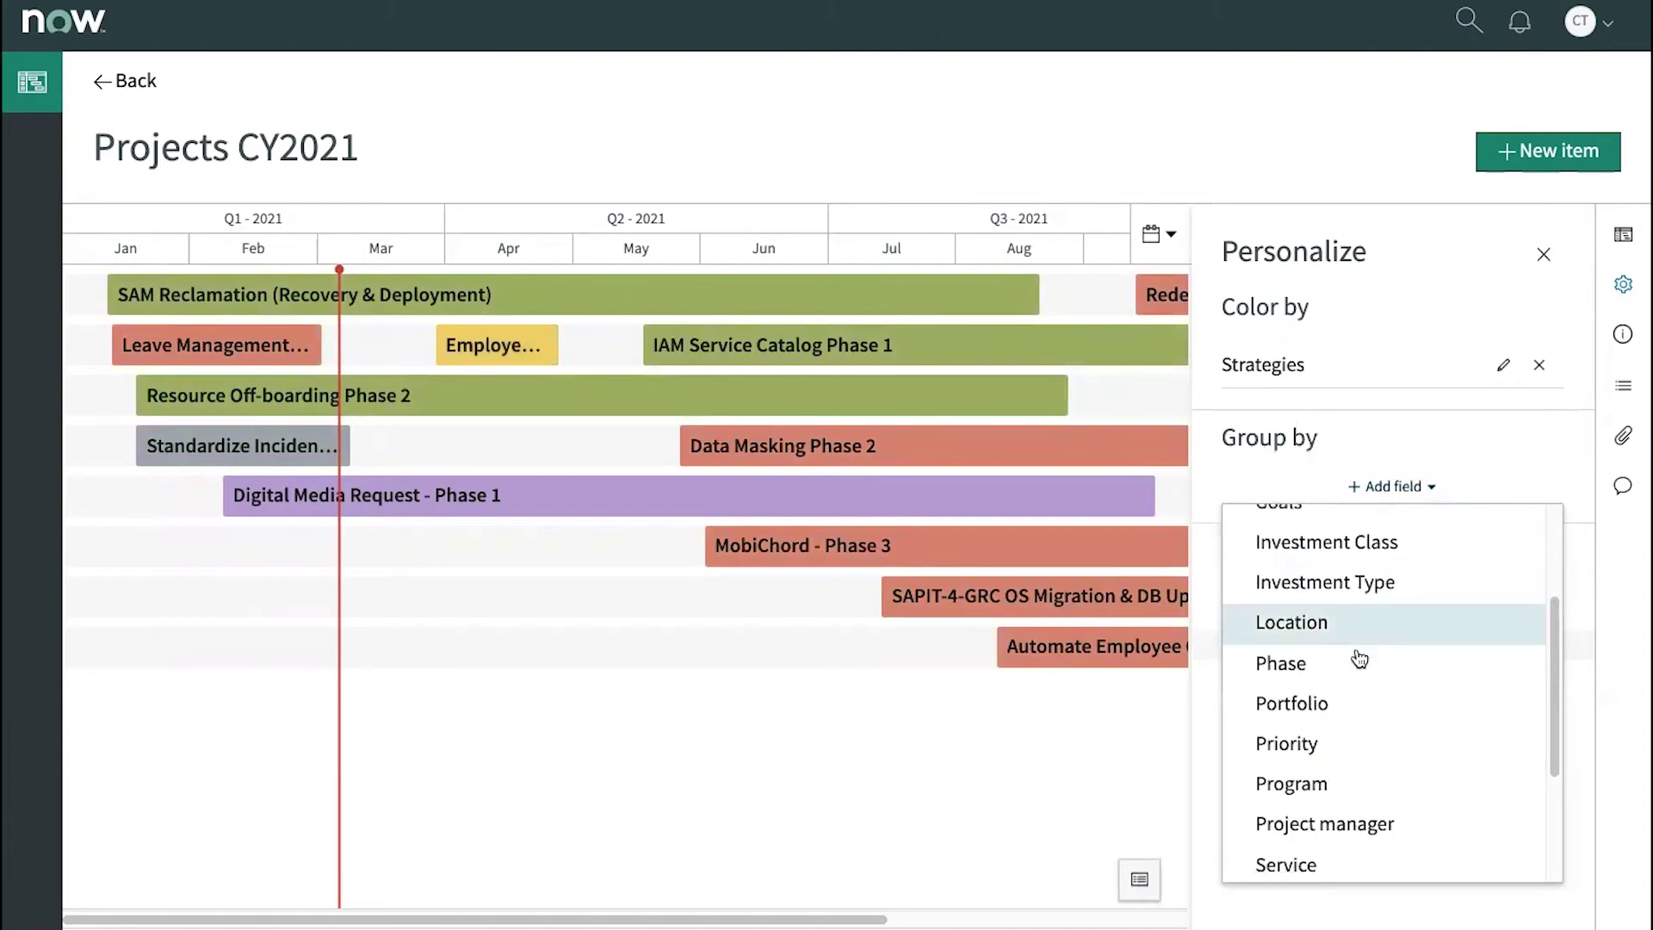
left_click(1354, 701)
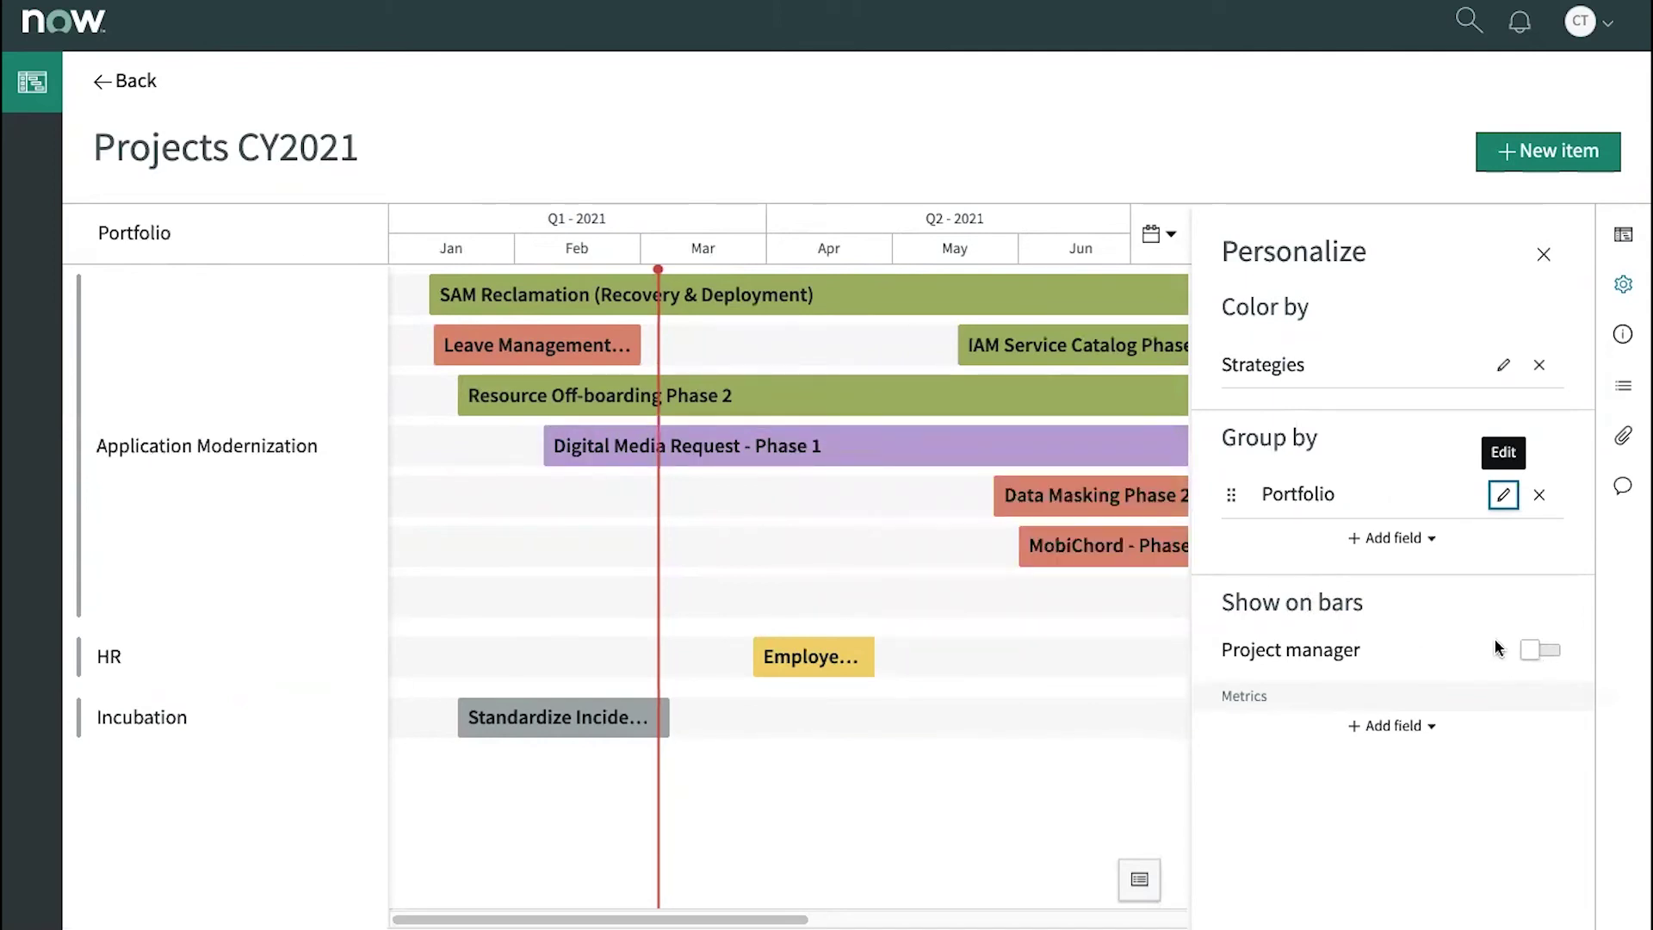
Add Total planned cost as a bar metric and close the Personalize settings
left_click(1388, 726)
scroll(1371, 620, "down", 2)
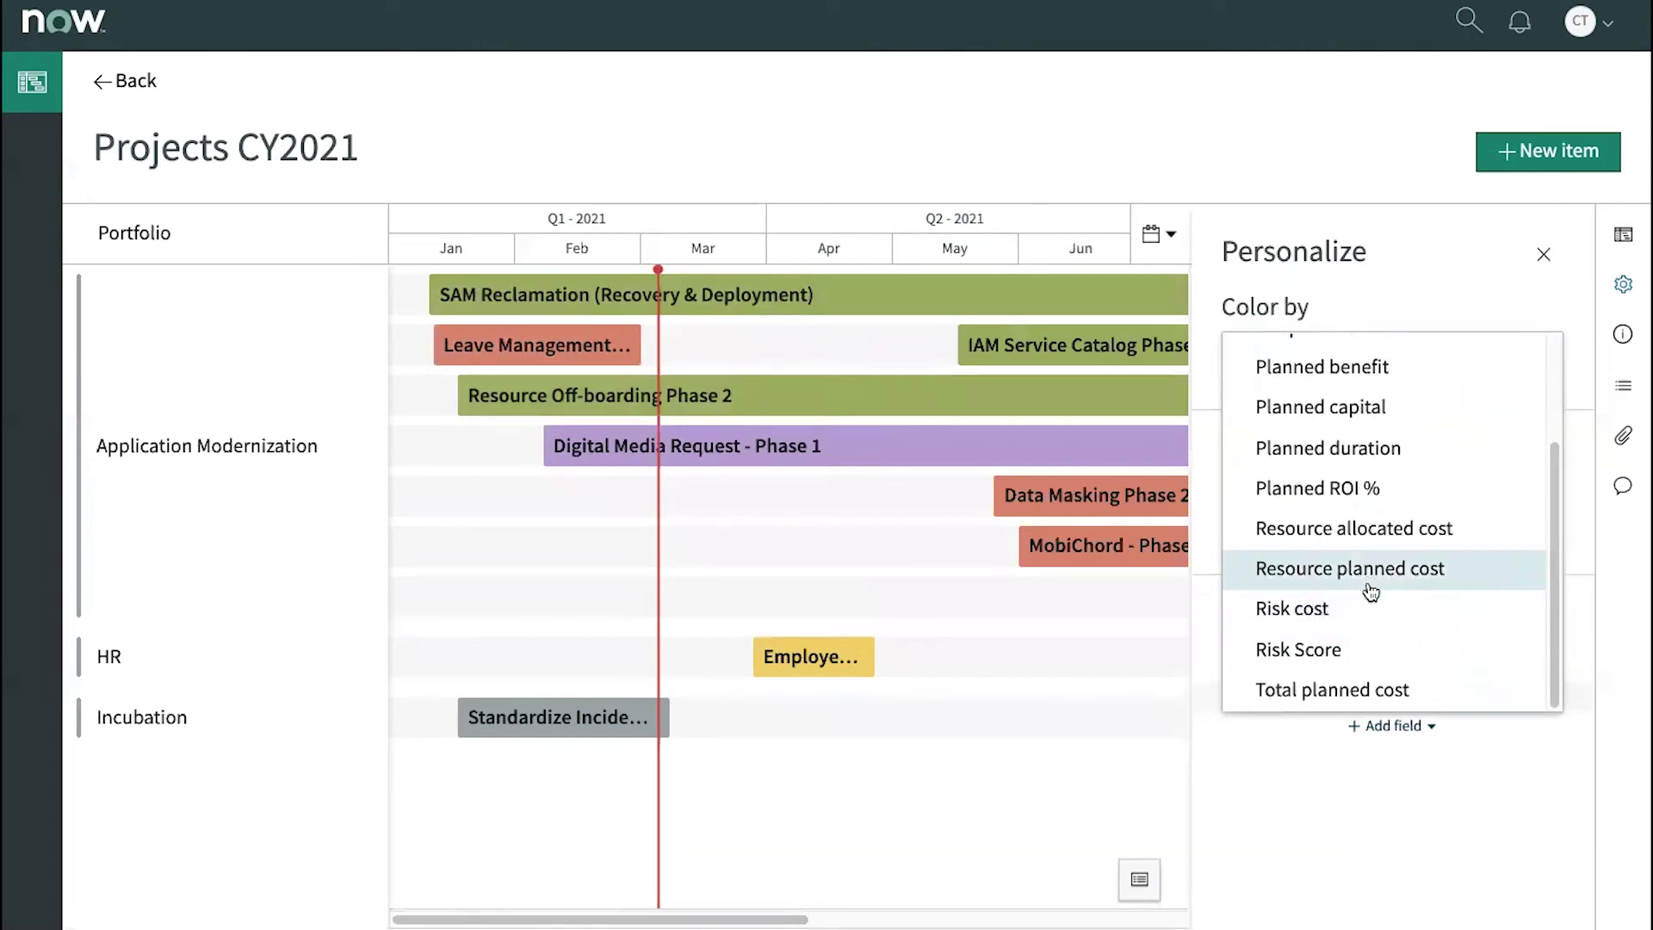
left_click(1351, 691)
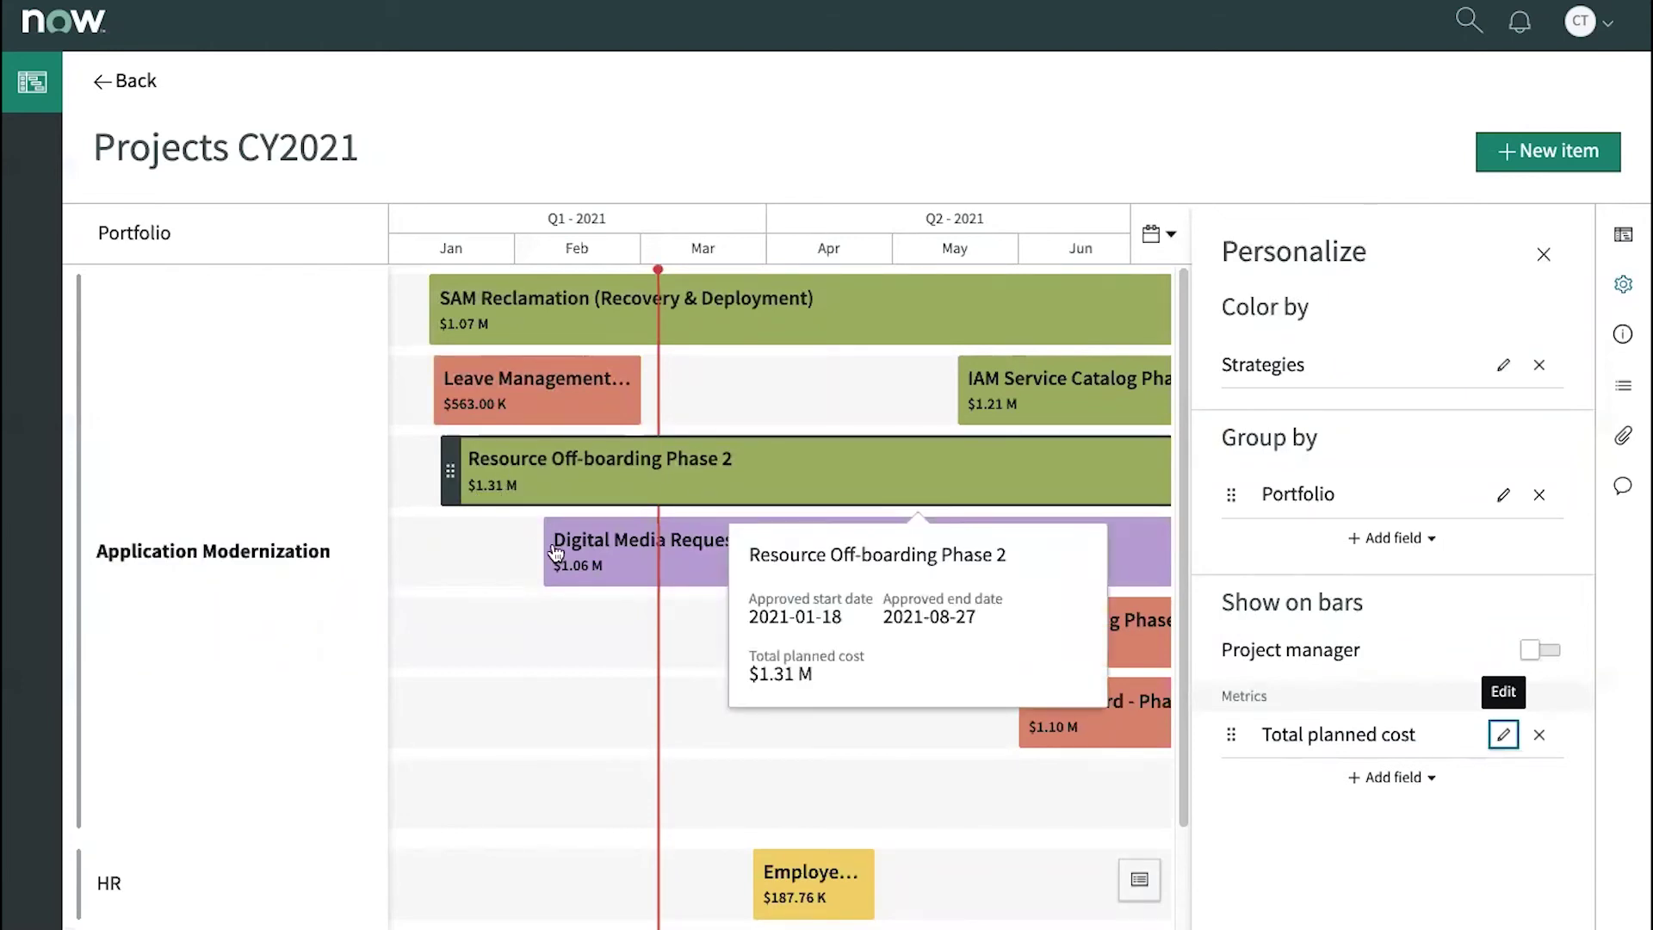
left_click(1542, 255)
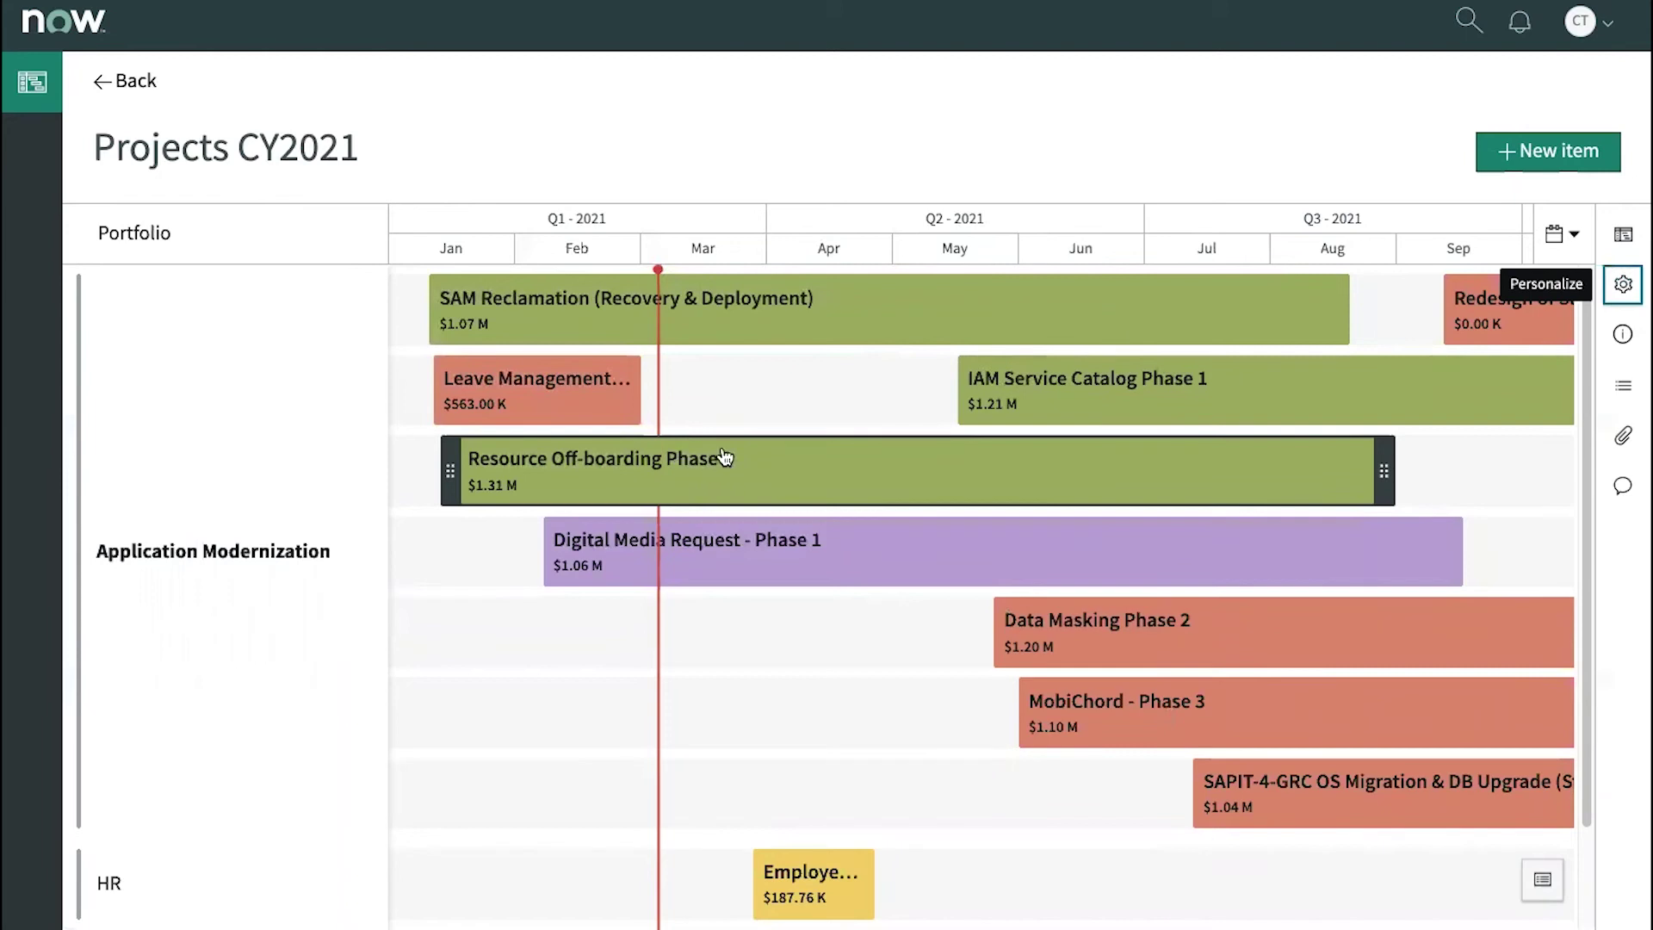
Drag Resource Off-boarding Phase 2 later into the next row, and Digital Media Request - Phase 1 to May
mouse_move(725, 465)
left_click_drag(775, 478, 1093, 476)
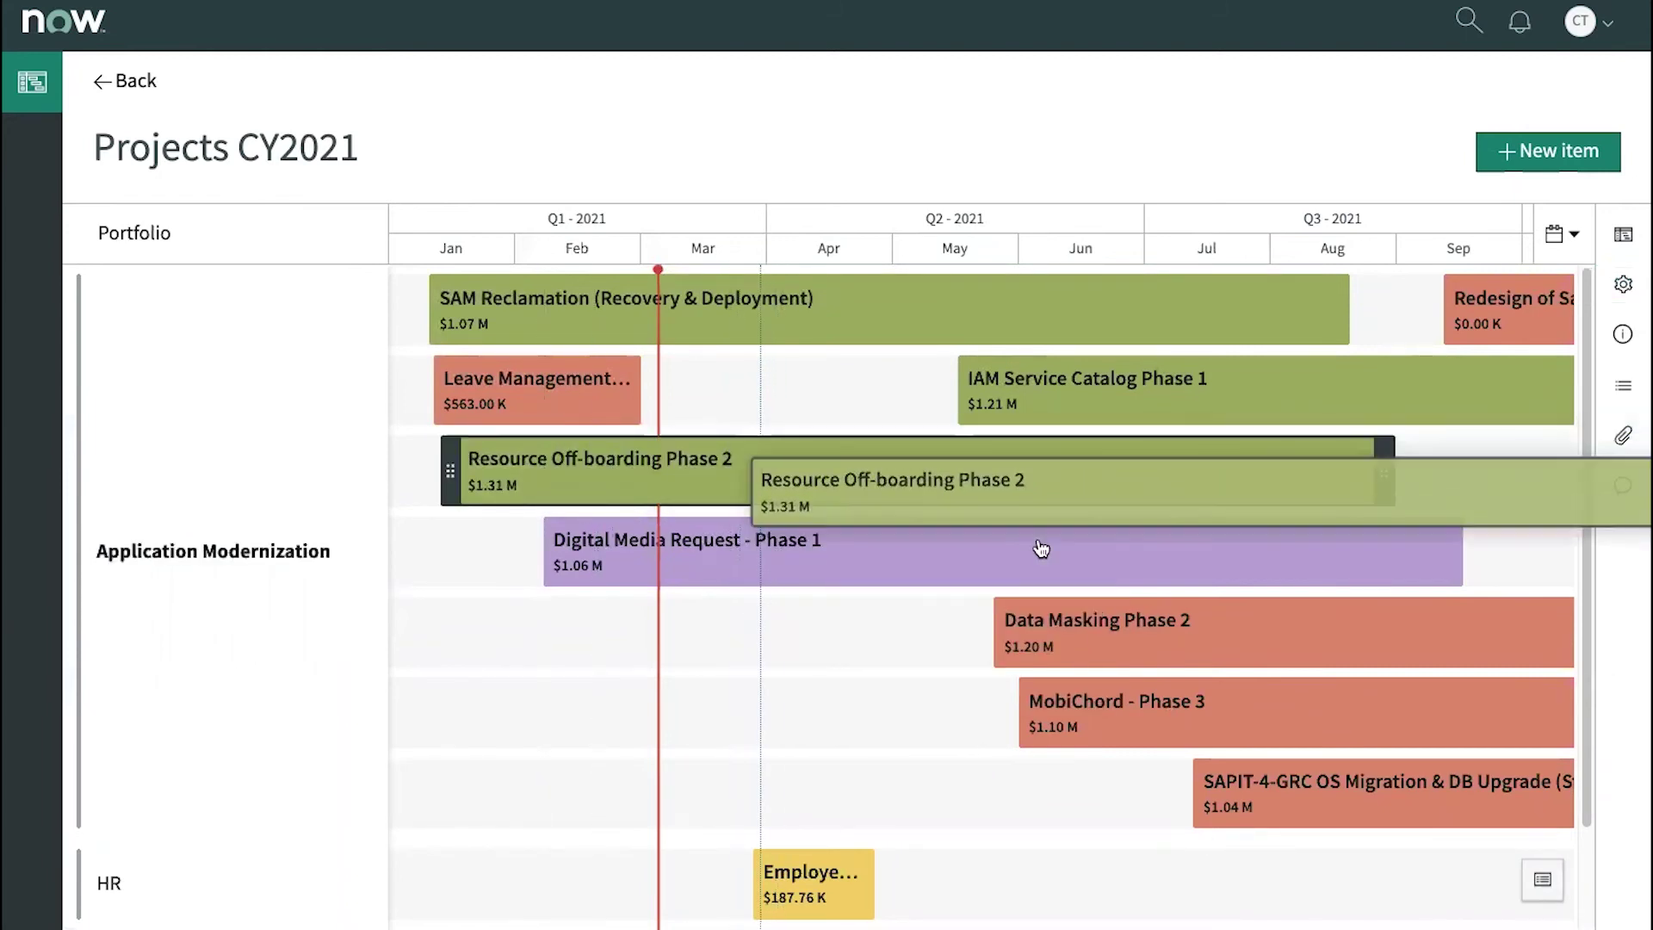
left_click_drag(1093, 475, 1033, 581)
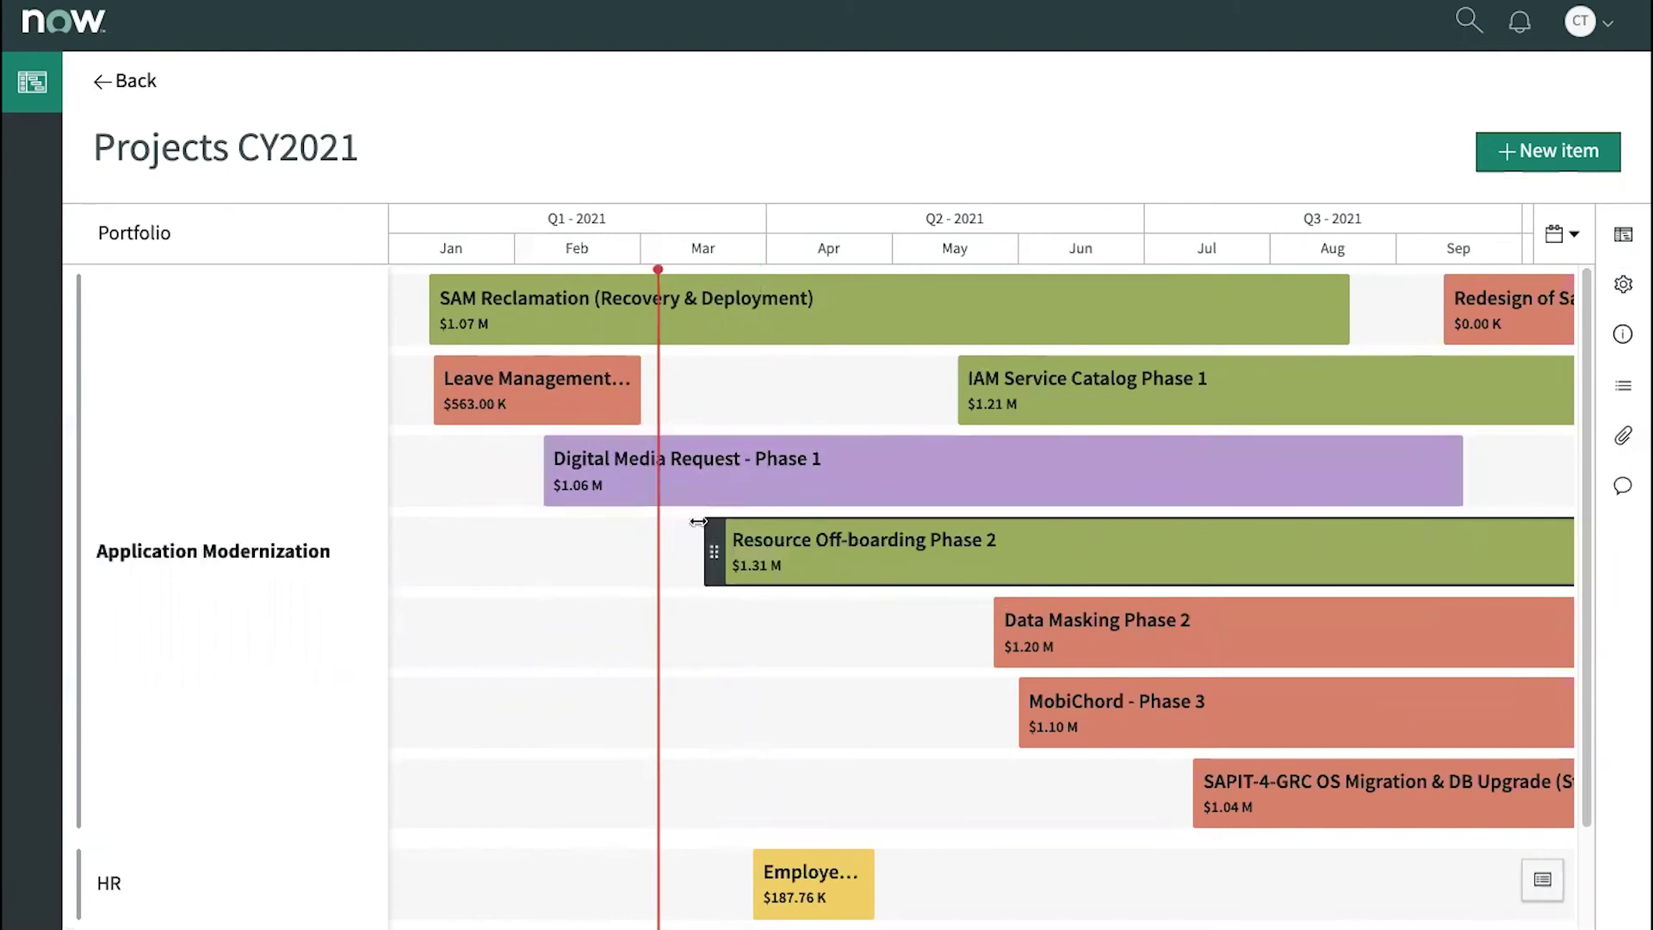
left_click_drag(537, 469, 829, 473)
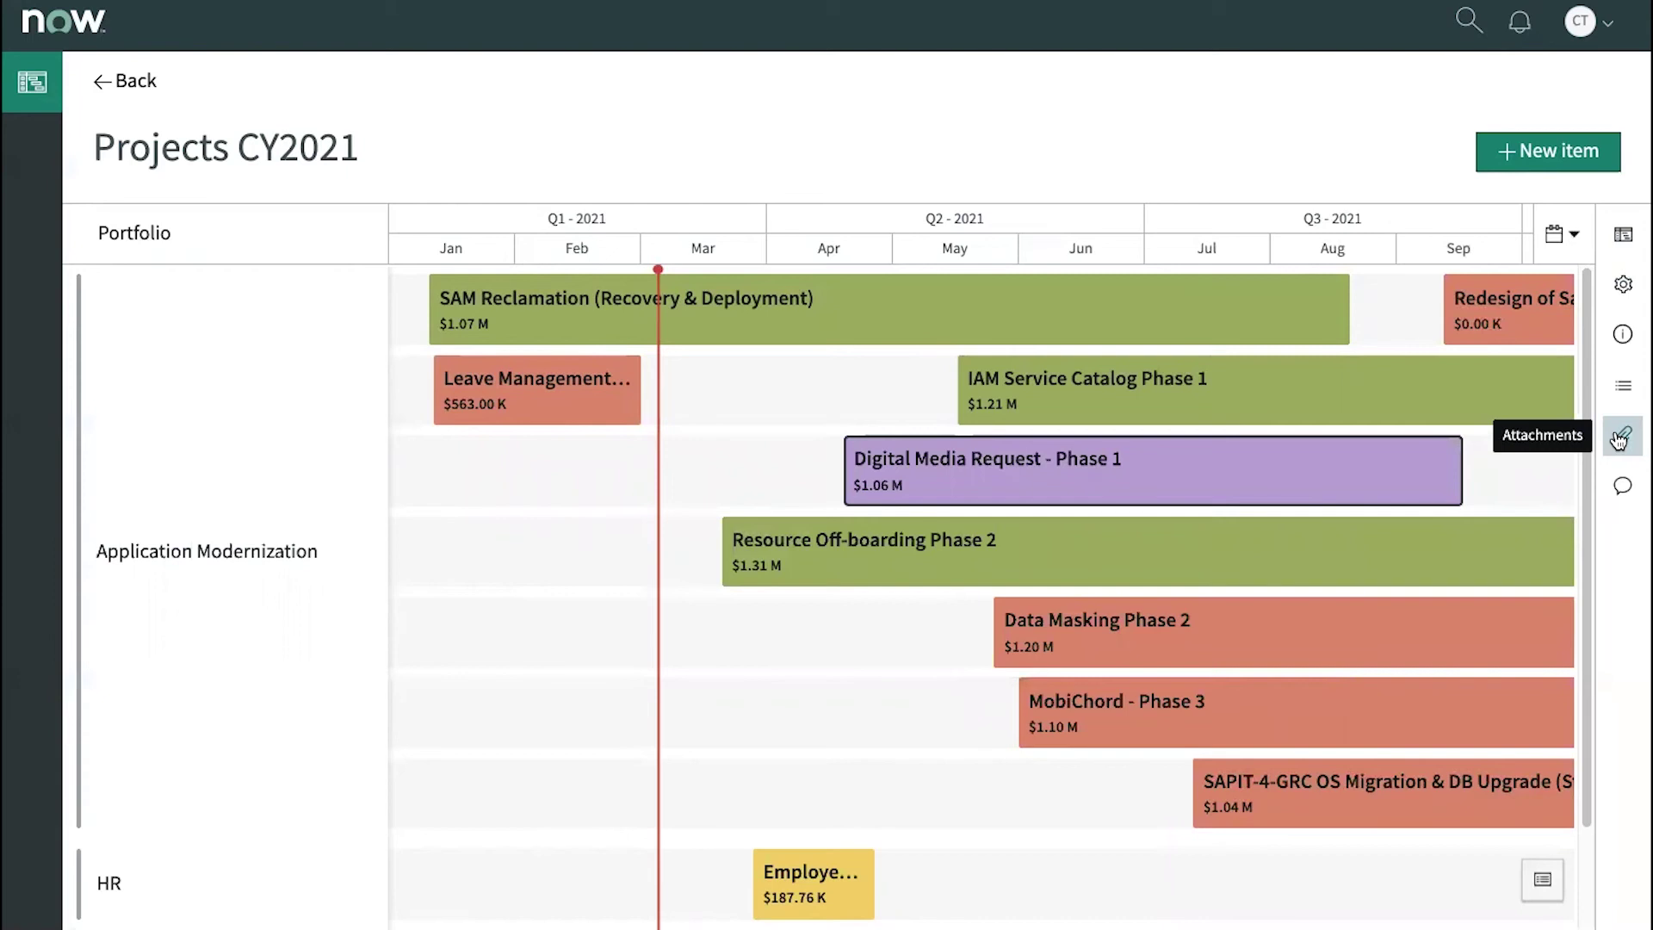
Schedule Implement Virtual Agent anyway, and move Standardize Incident into Application Modernization around April
left_click(1626, 391)
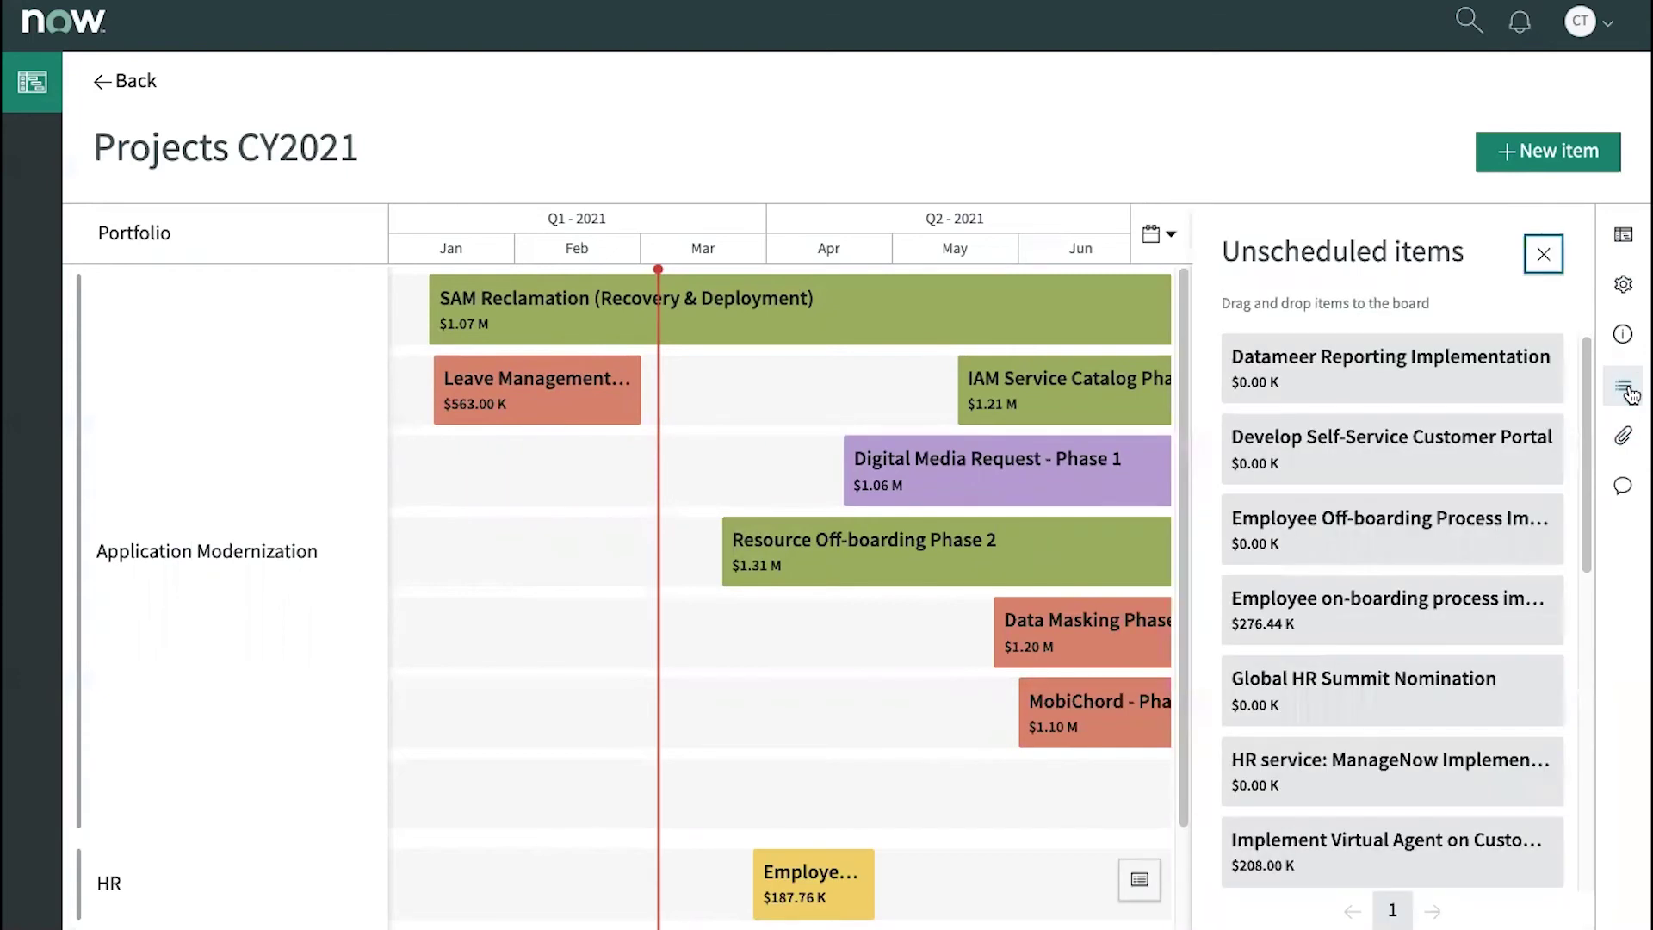
scroll(1407, 370, "down", 1)
scroll(1394, 390, "down", 1)
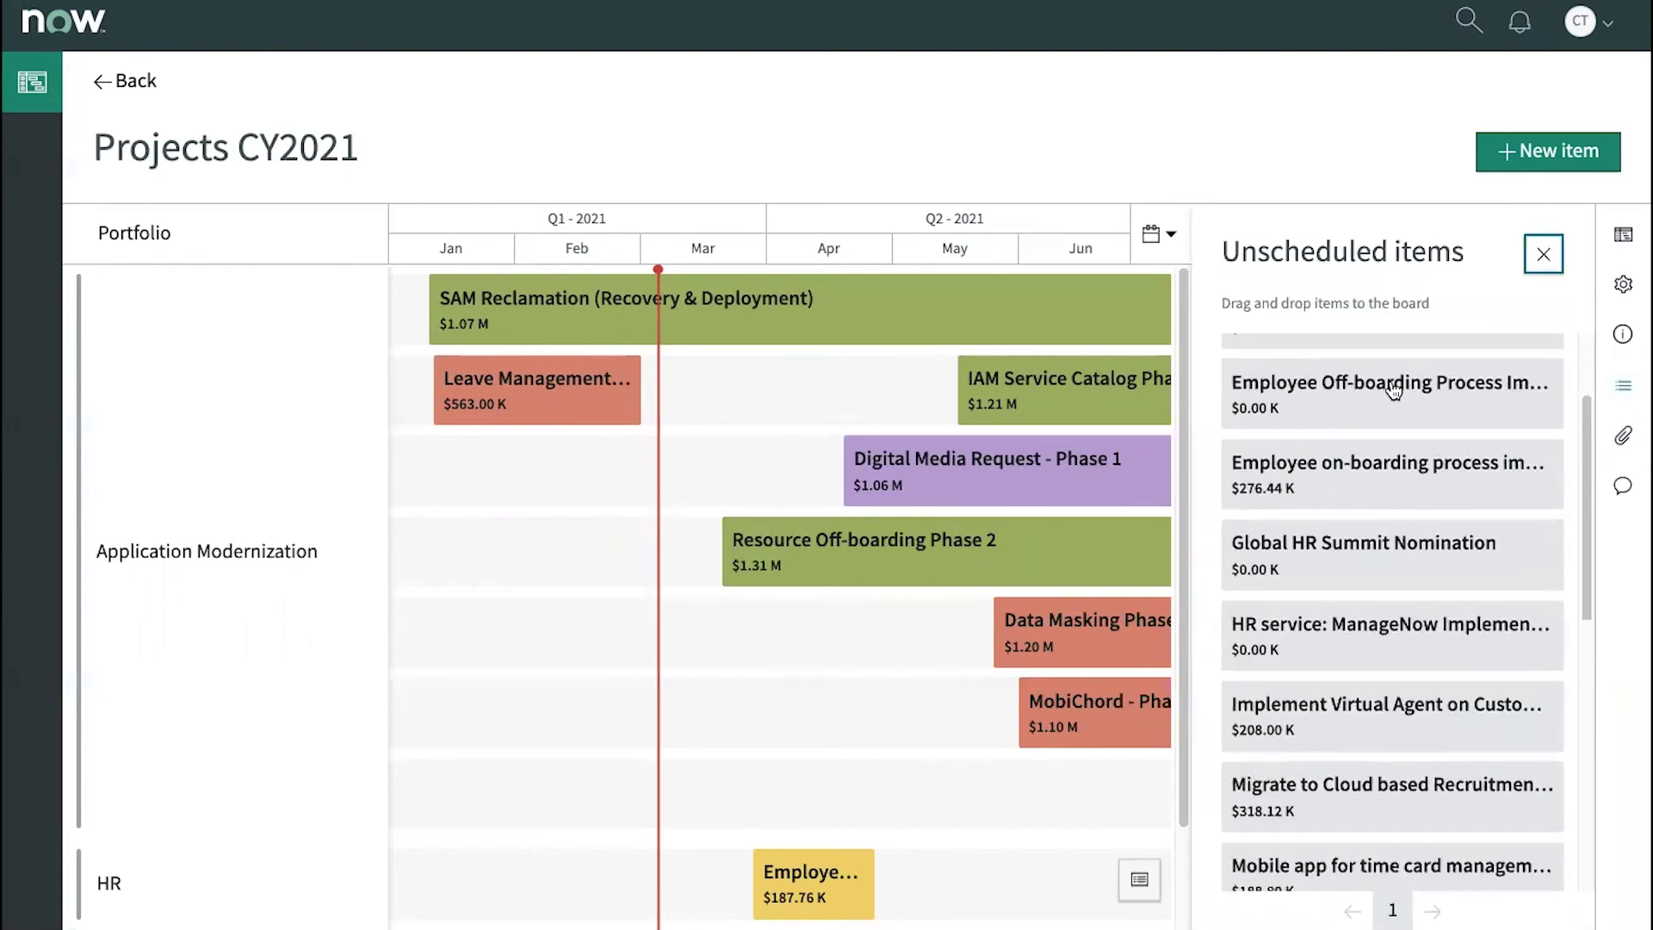
scroll(1387, 394, "down", 1)
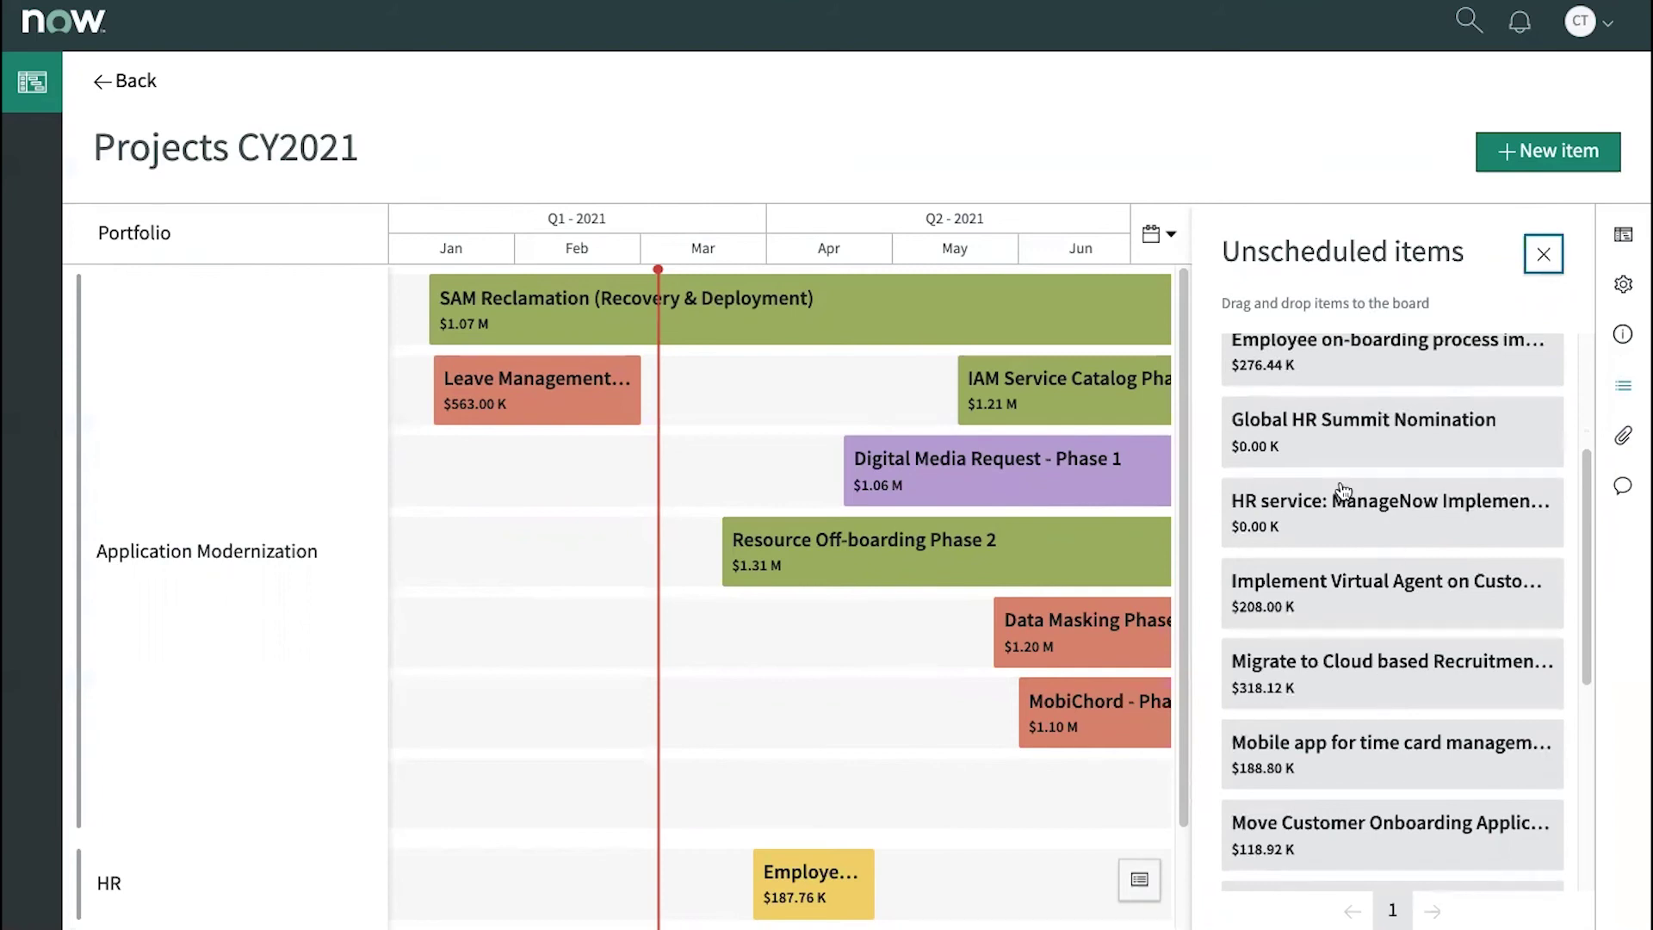
left_click_drag(1392, 597, 879, 628)
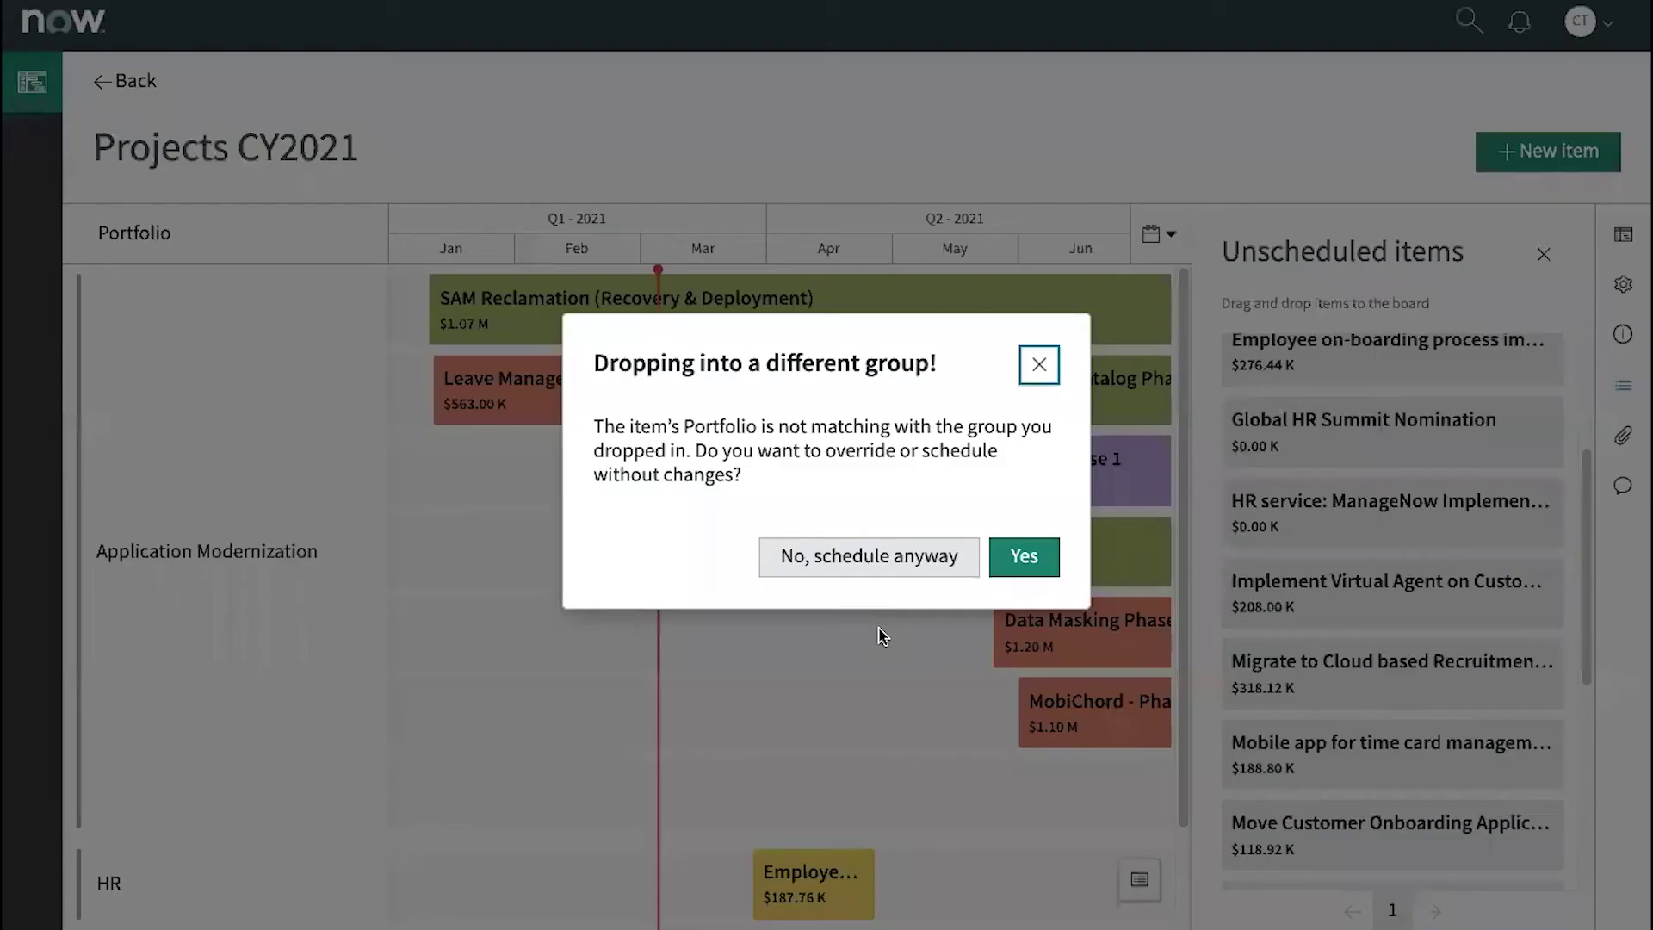
left_click(903, 548)
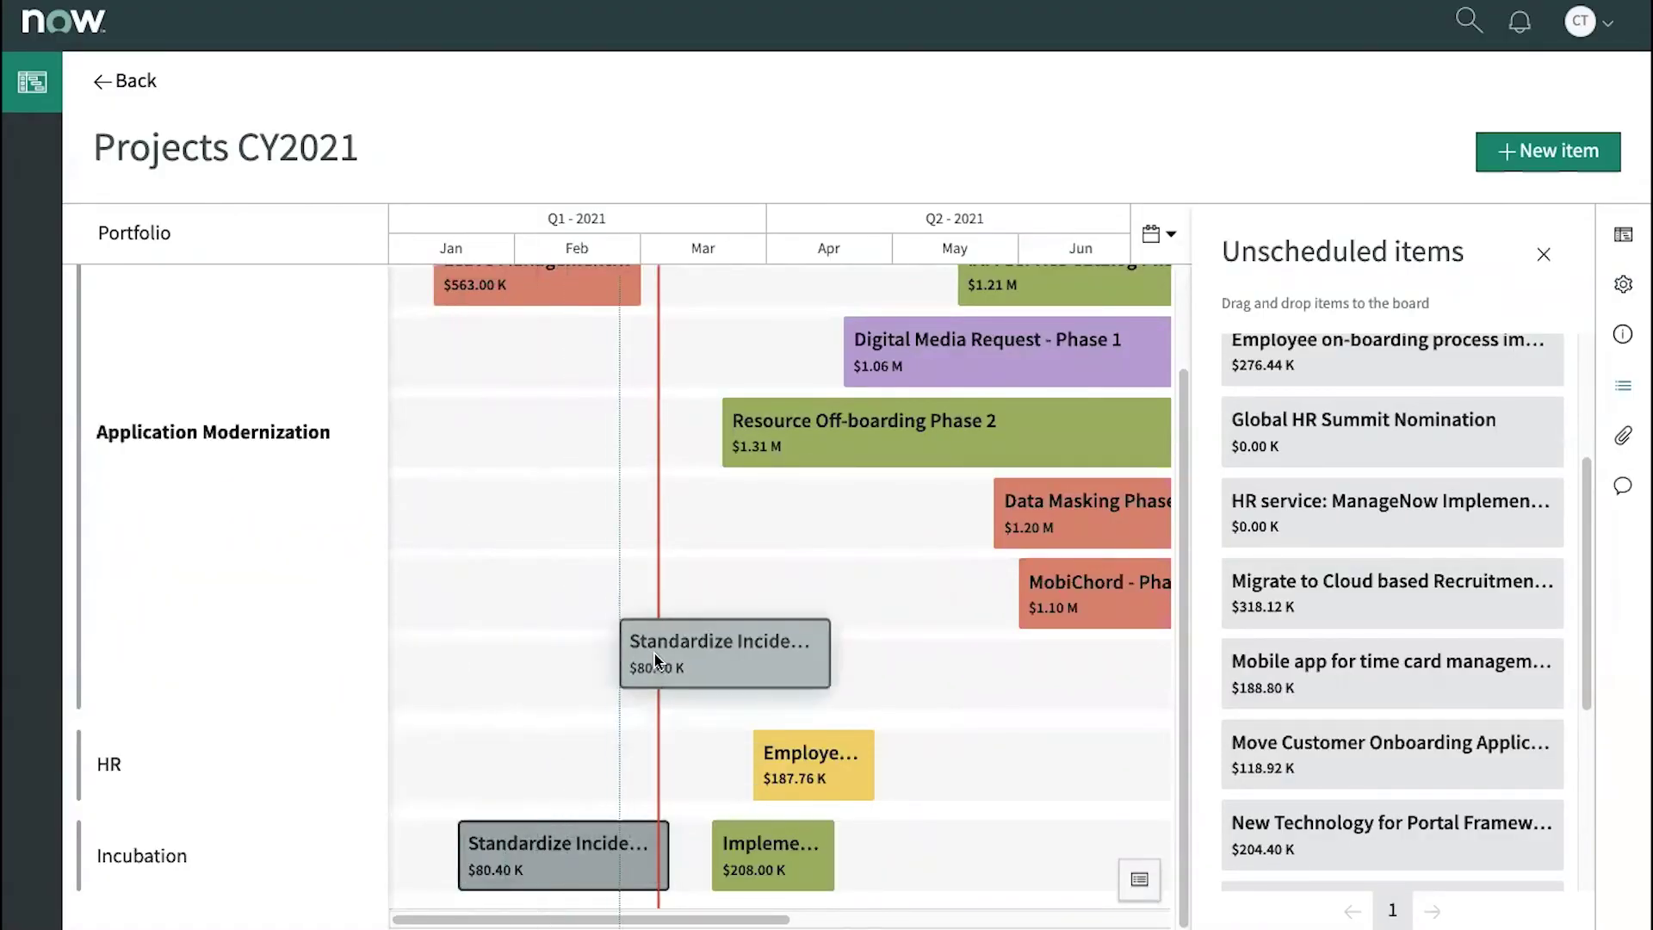
left_click_drag(487, 868, 741, 569)
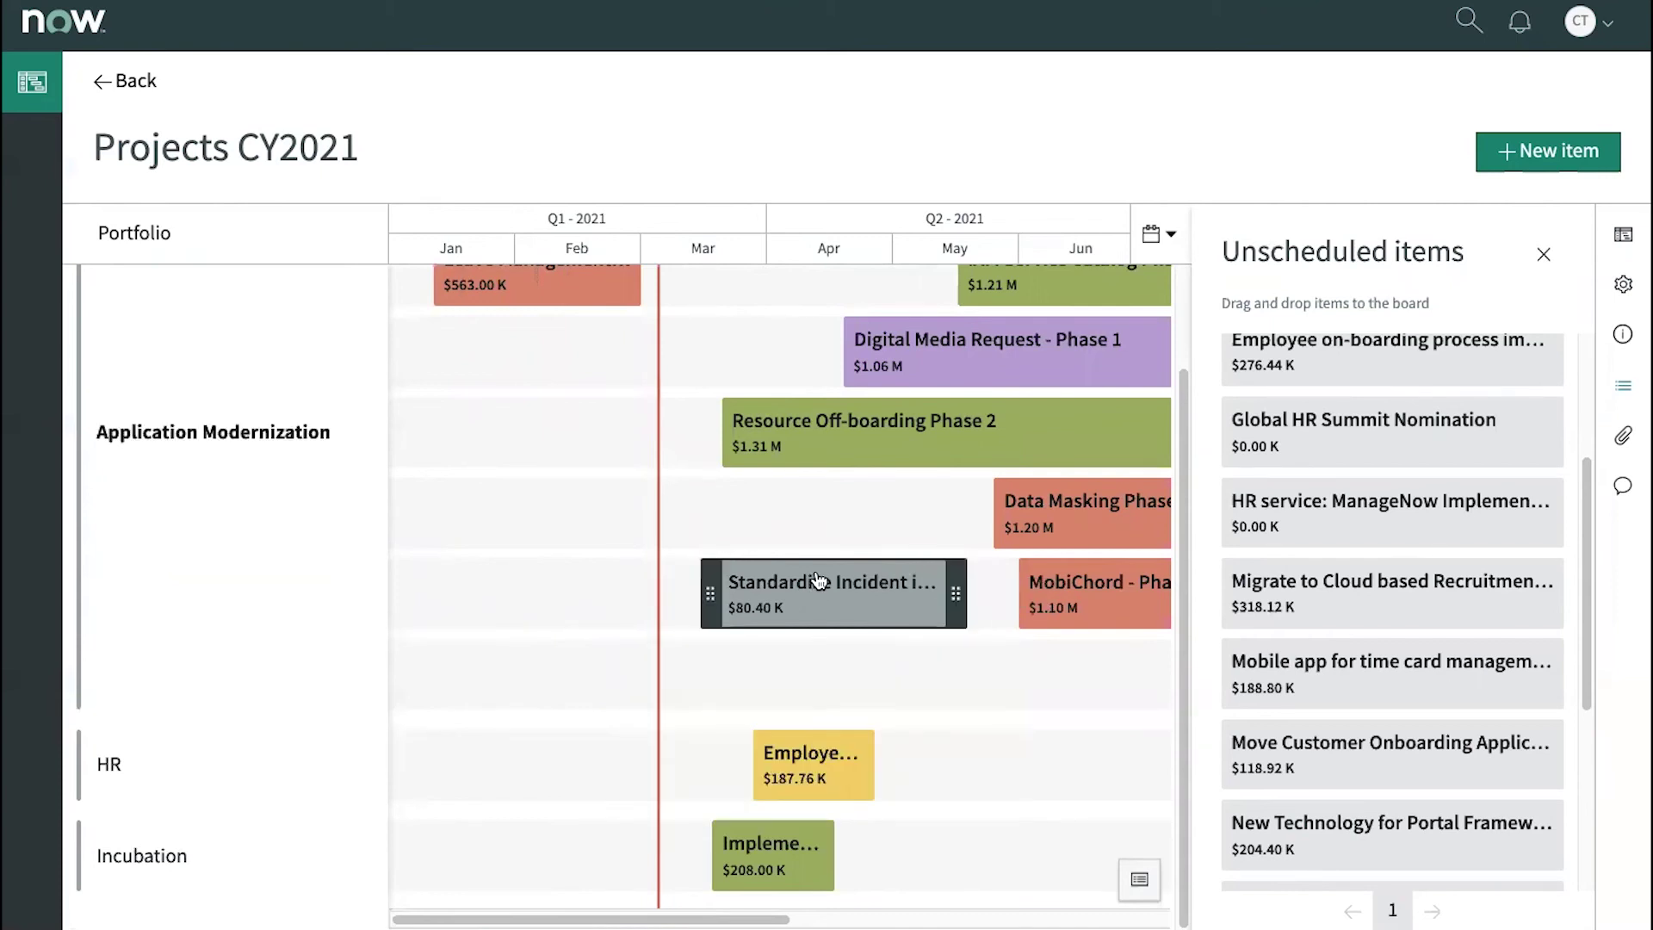
left_click_drag(834, 580, 862, 652)
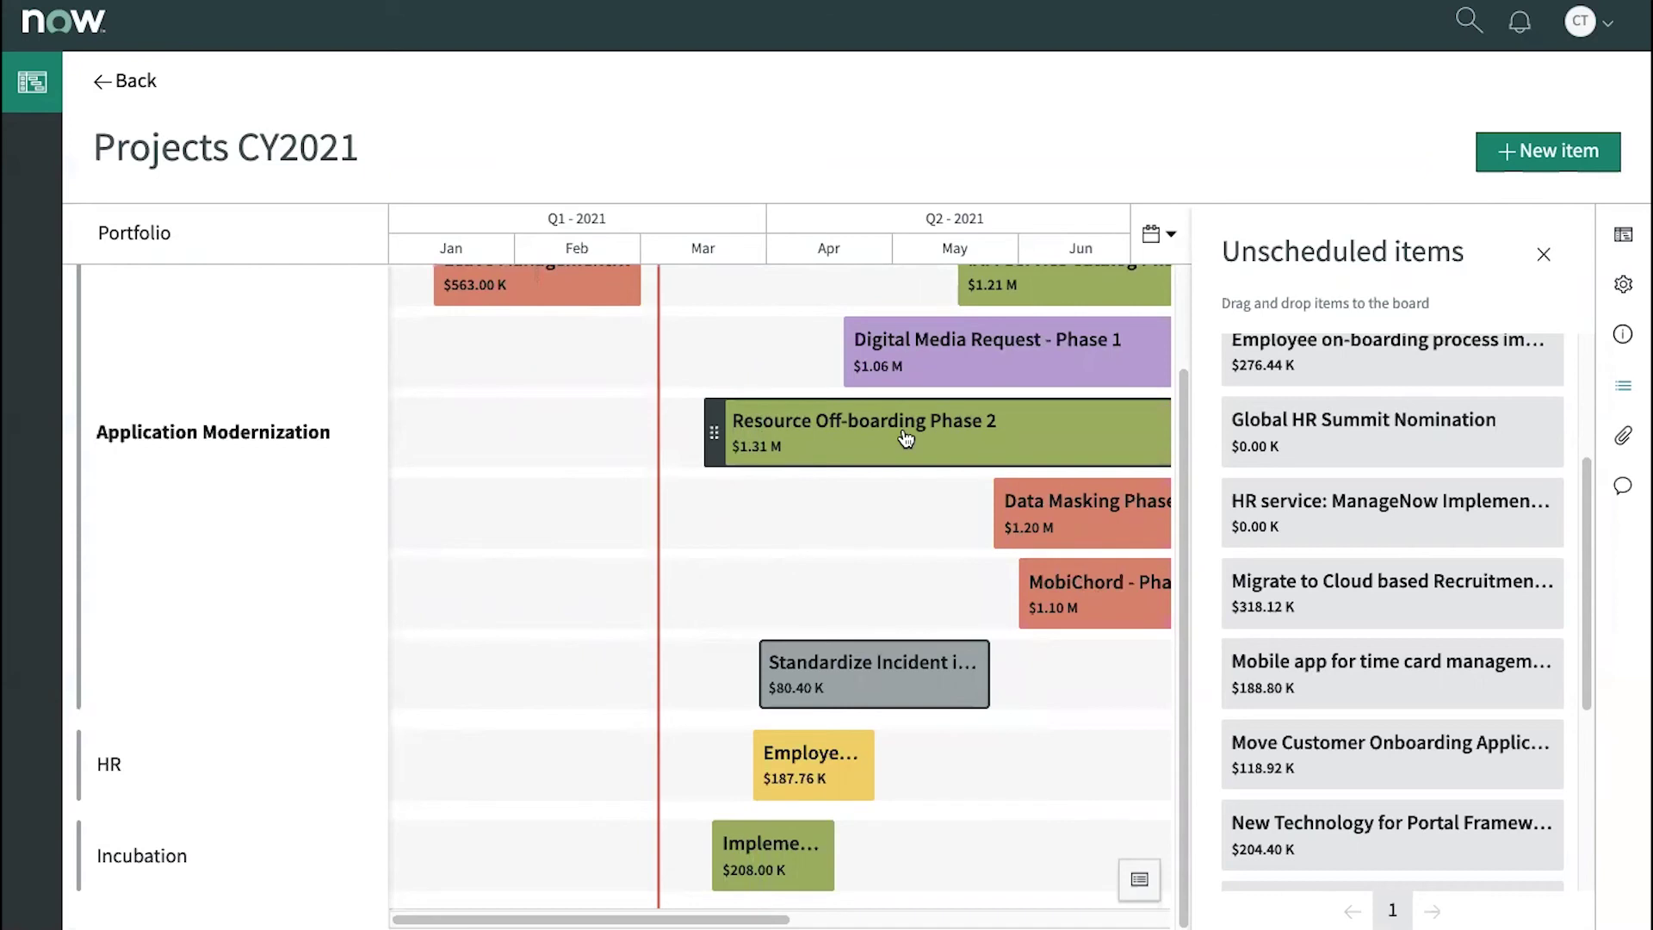
Close Unscheduled items, then open and close the Conversations and Attachments panels
left_click(1549, 257)
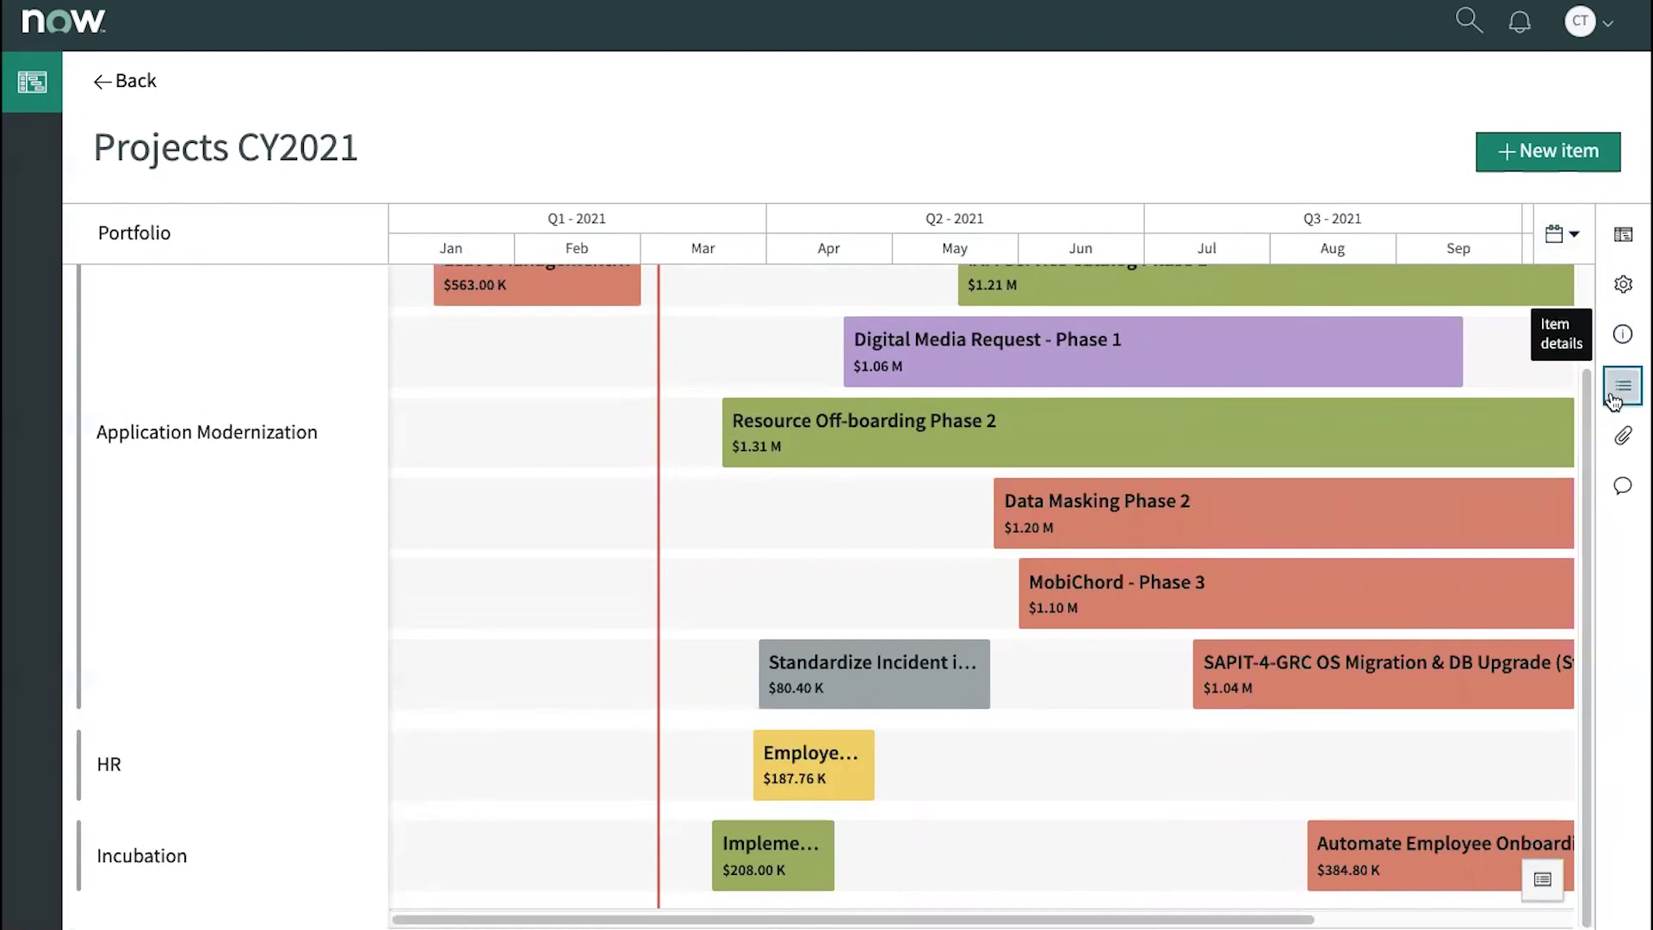
left_click(1624, 489)
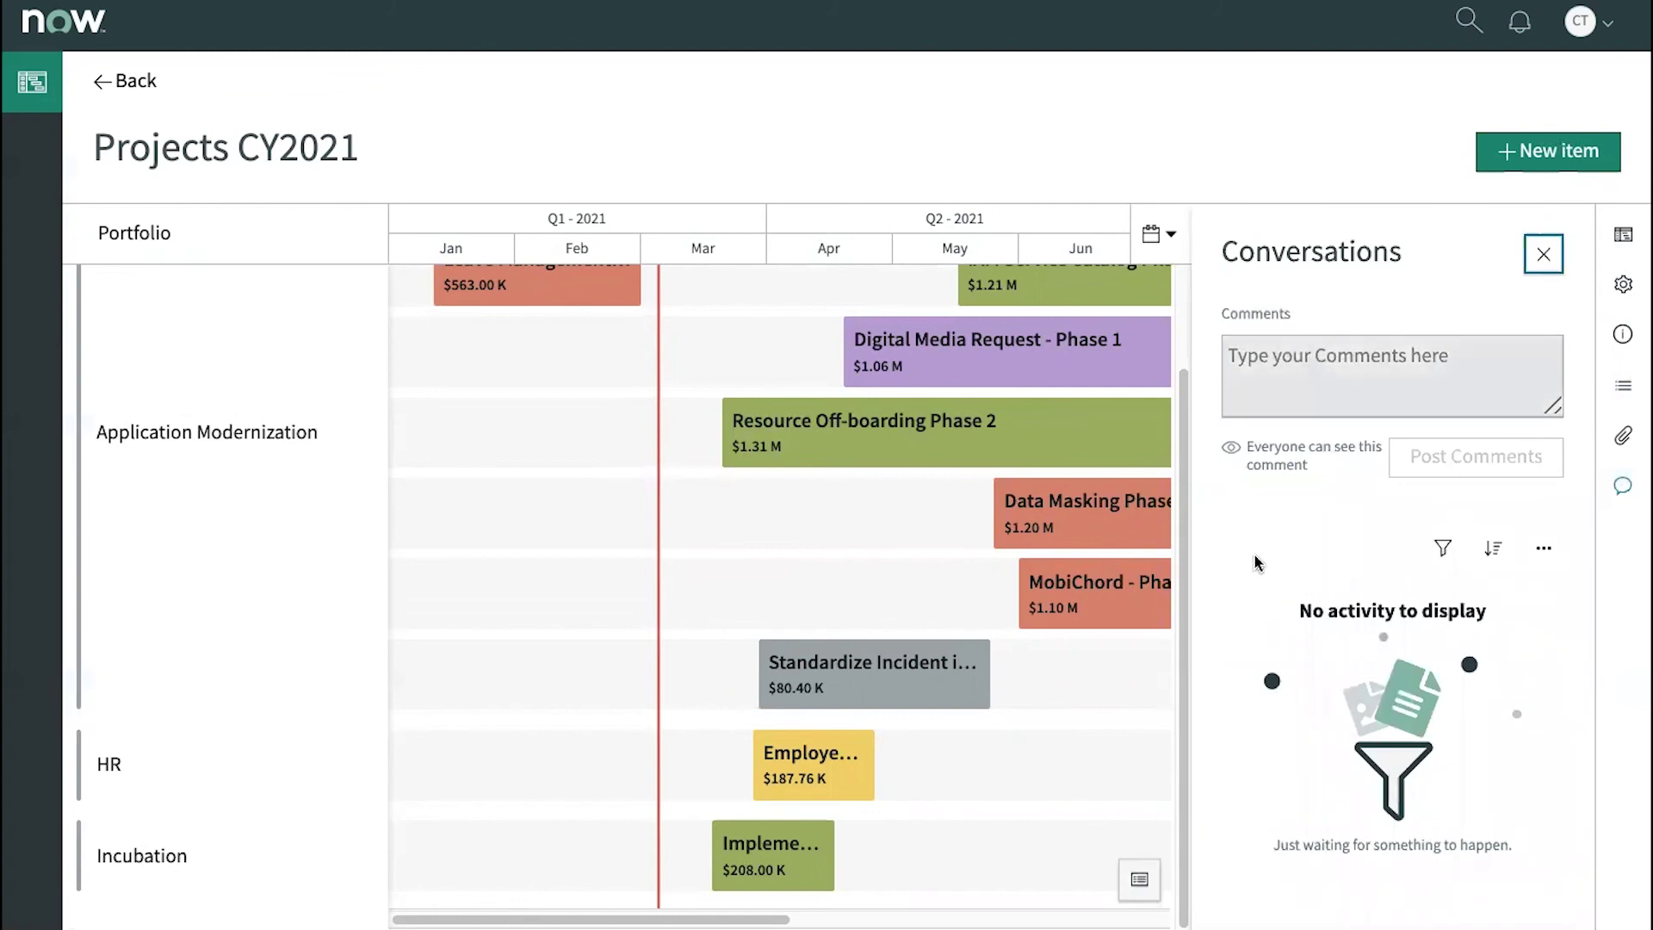
left_click(1544, 255)
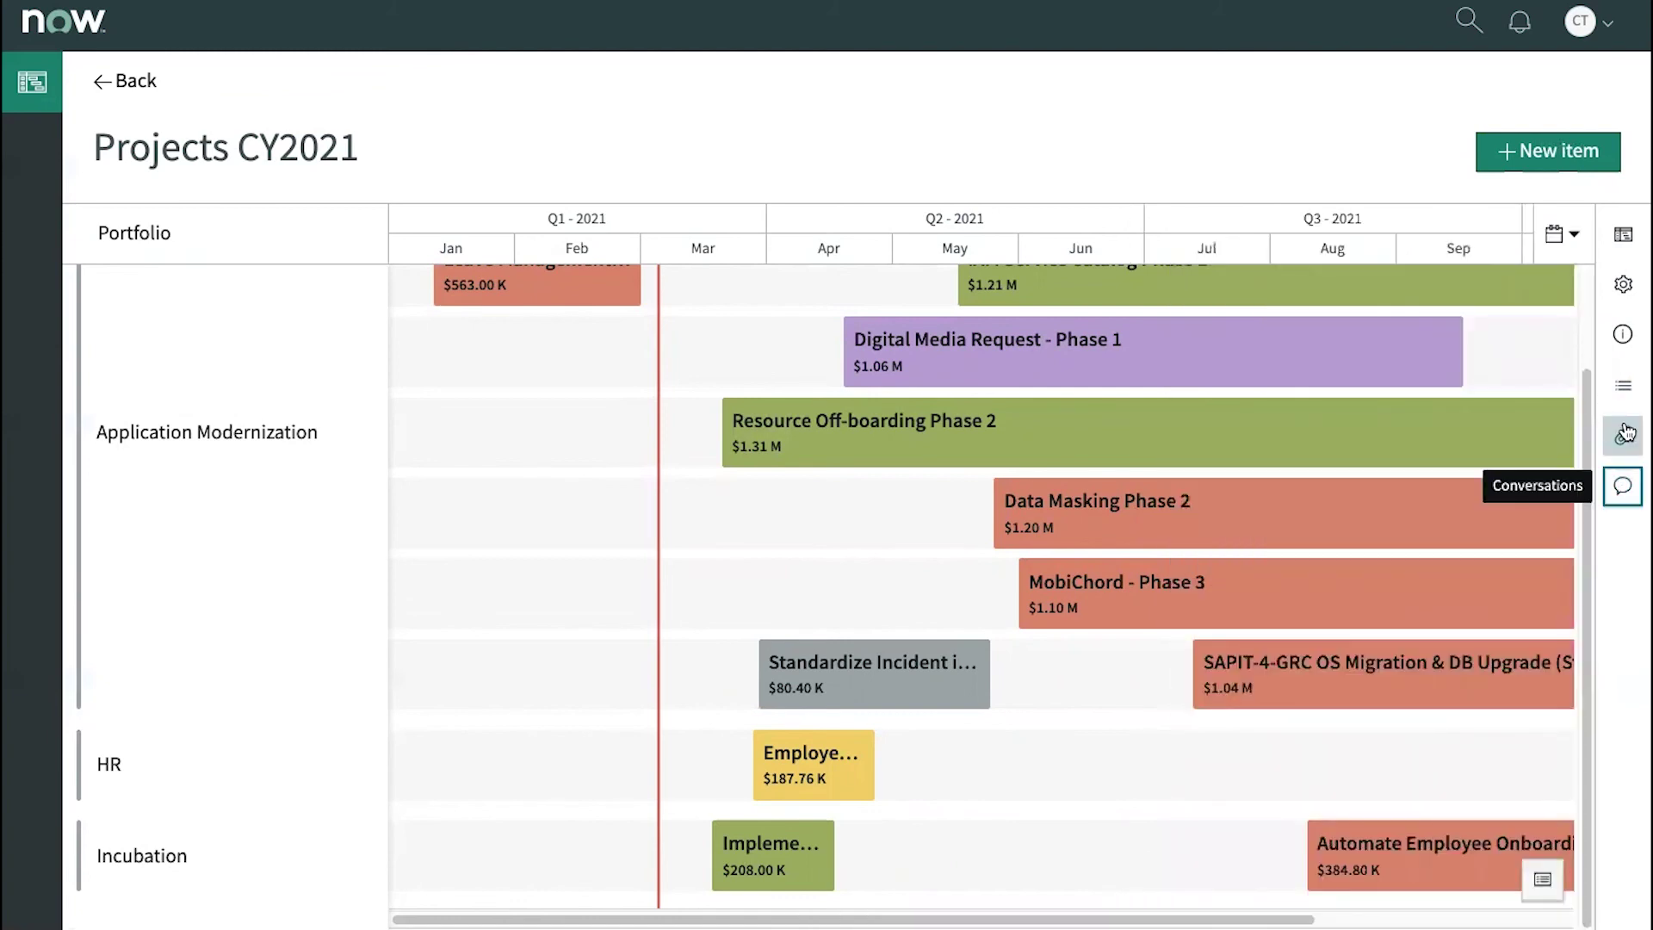
left_click(1625, 435)
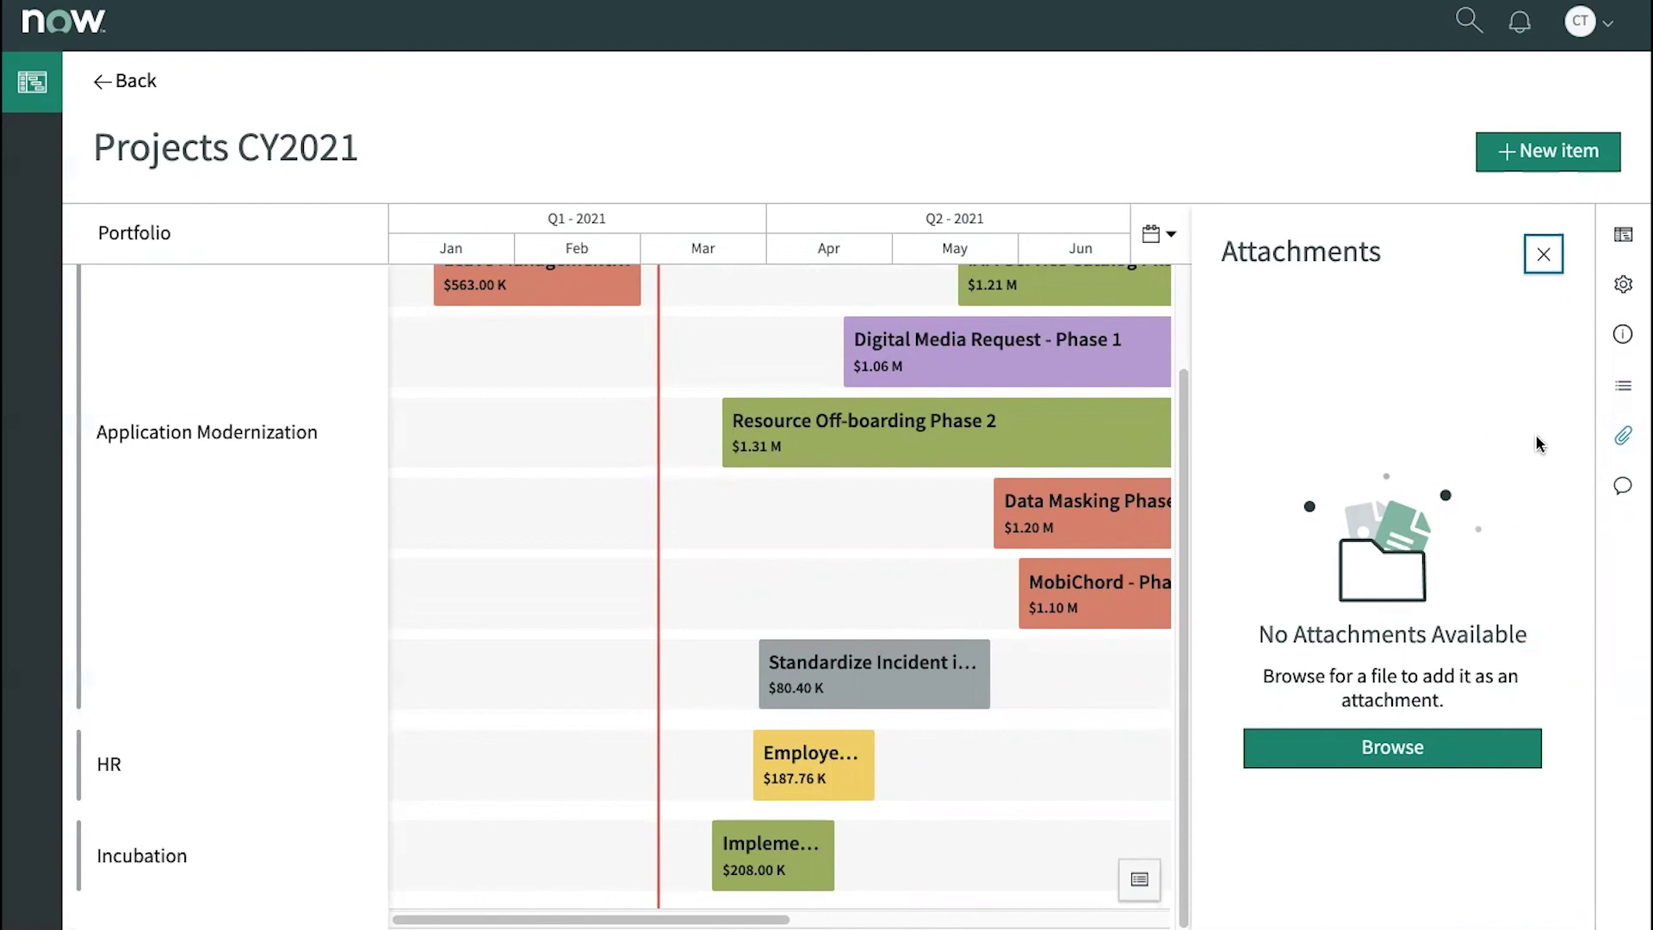
left_click(1545, 257)
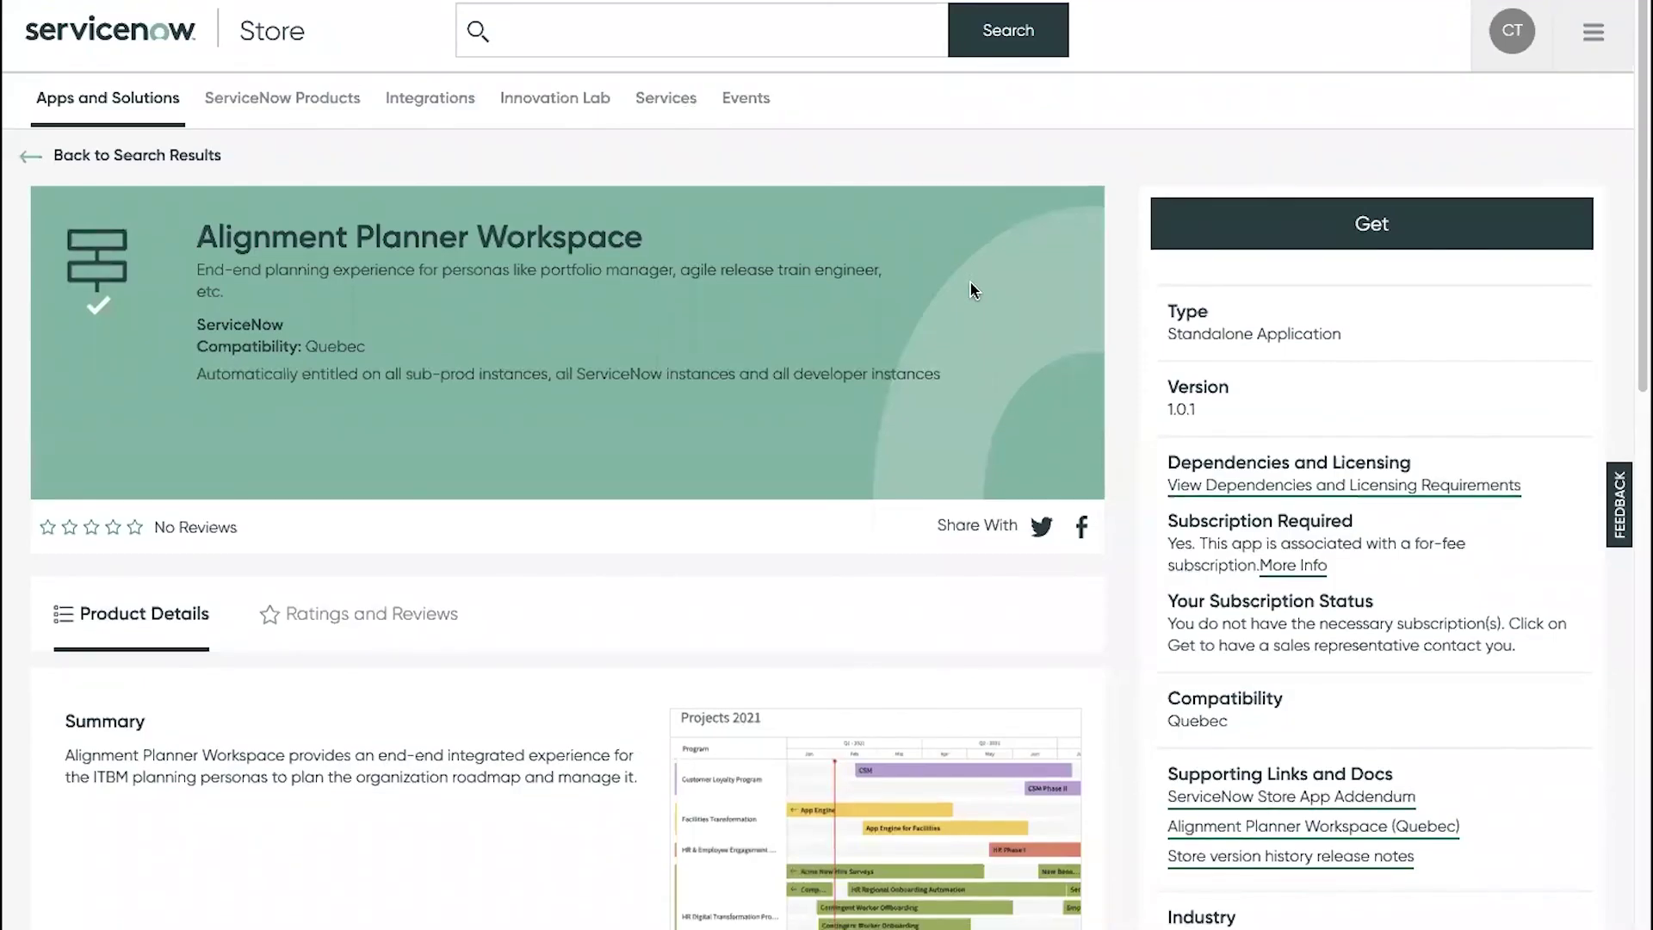
scroll(971, 290, "down", 1)
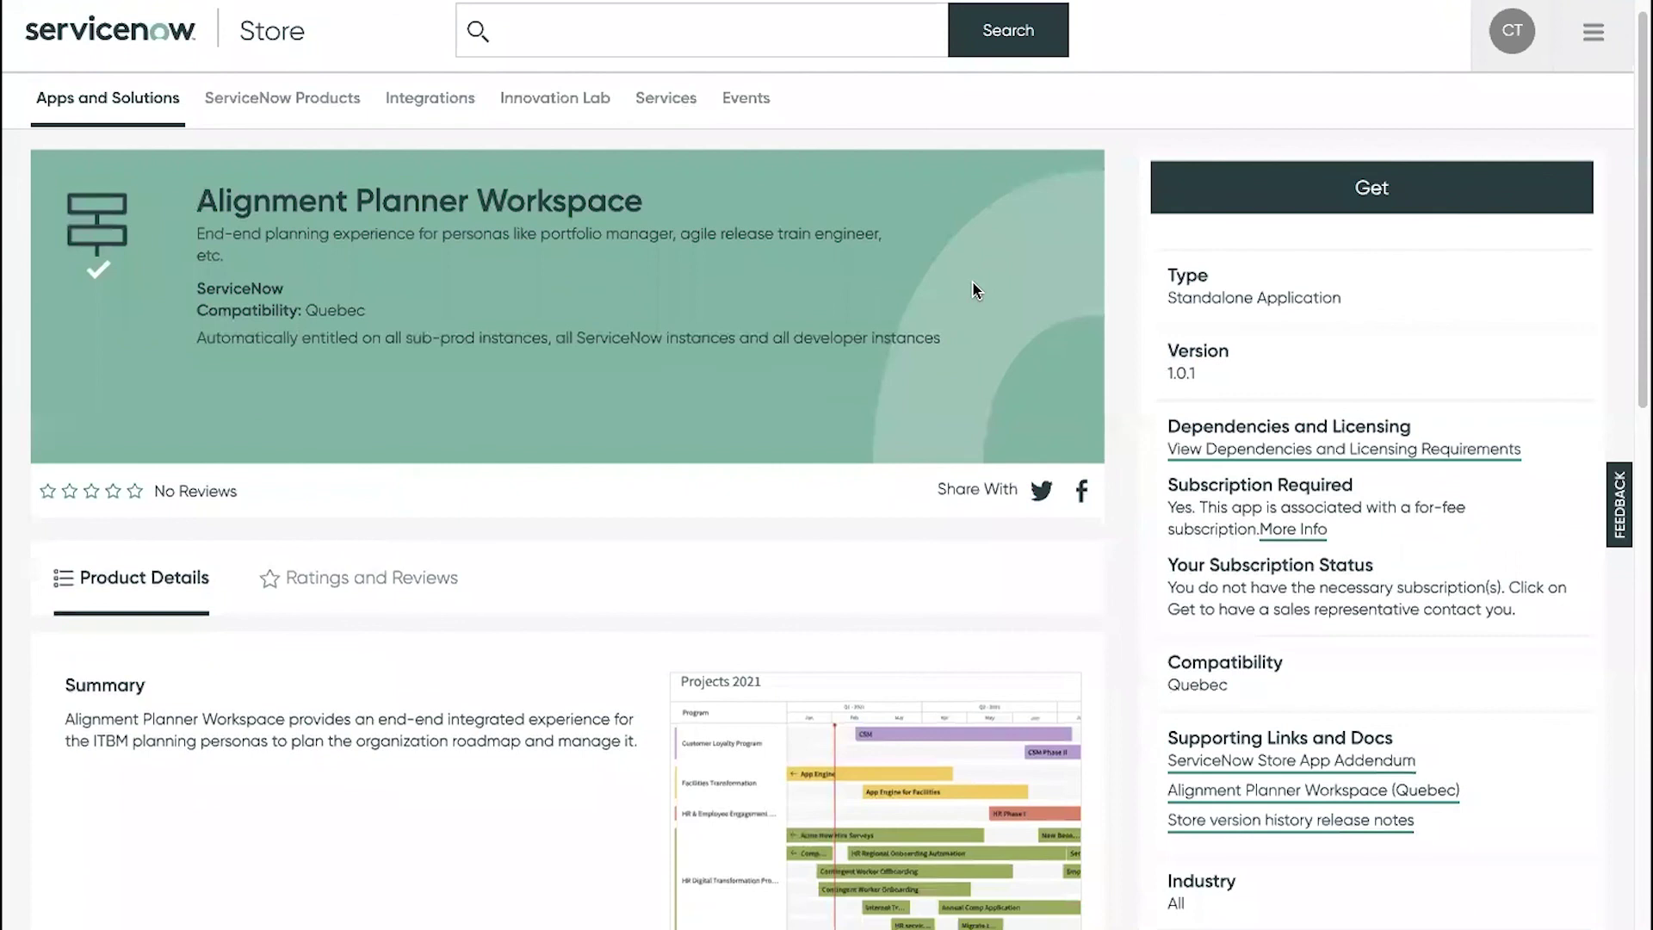